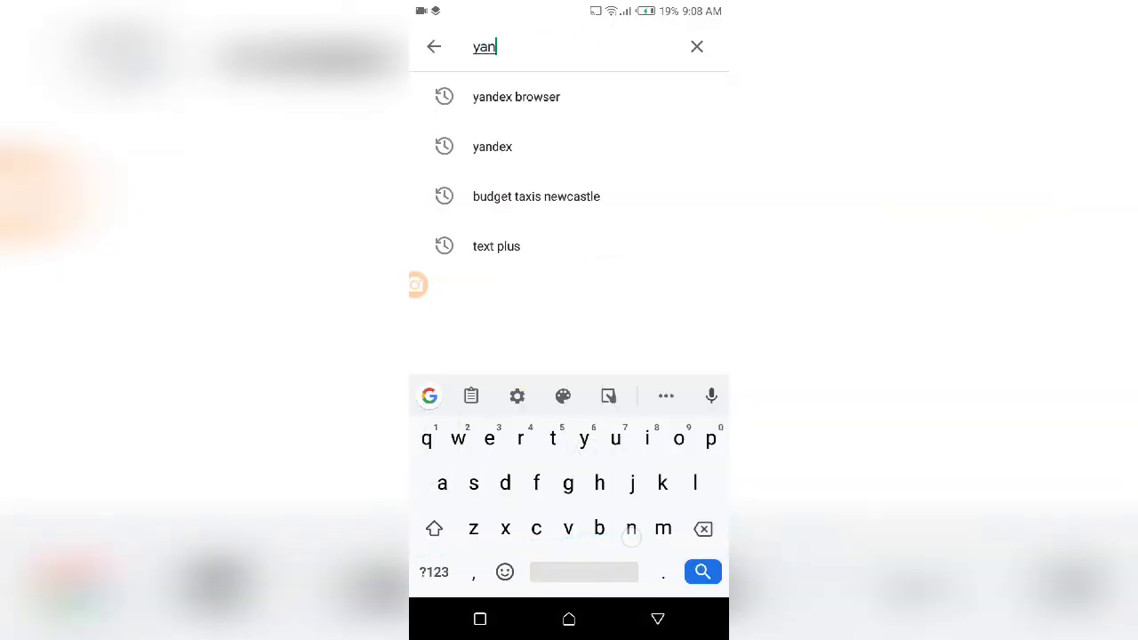
# Step: Search Play Store for 'yandex bro' and install Yandex Browser with Protect
pyautogui.write('dex bro')
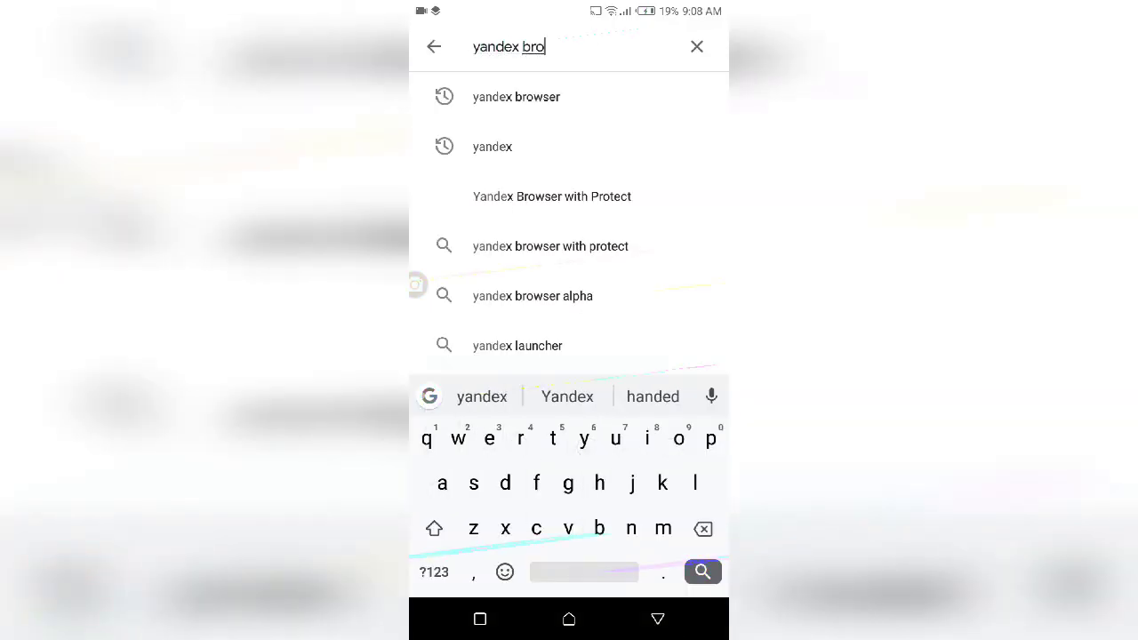
pyautogui.click(551, 146)
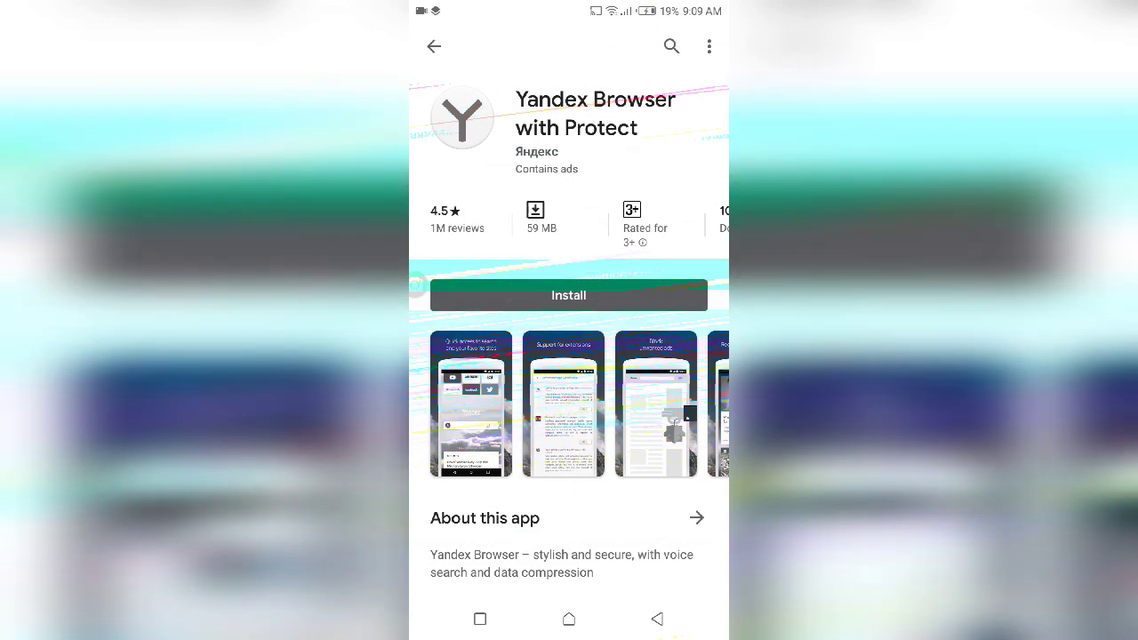
pyautogui.click(569, 295)
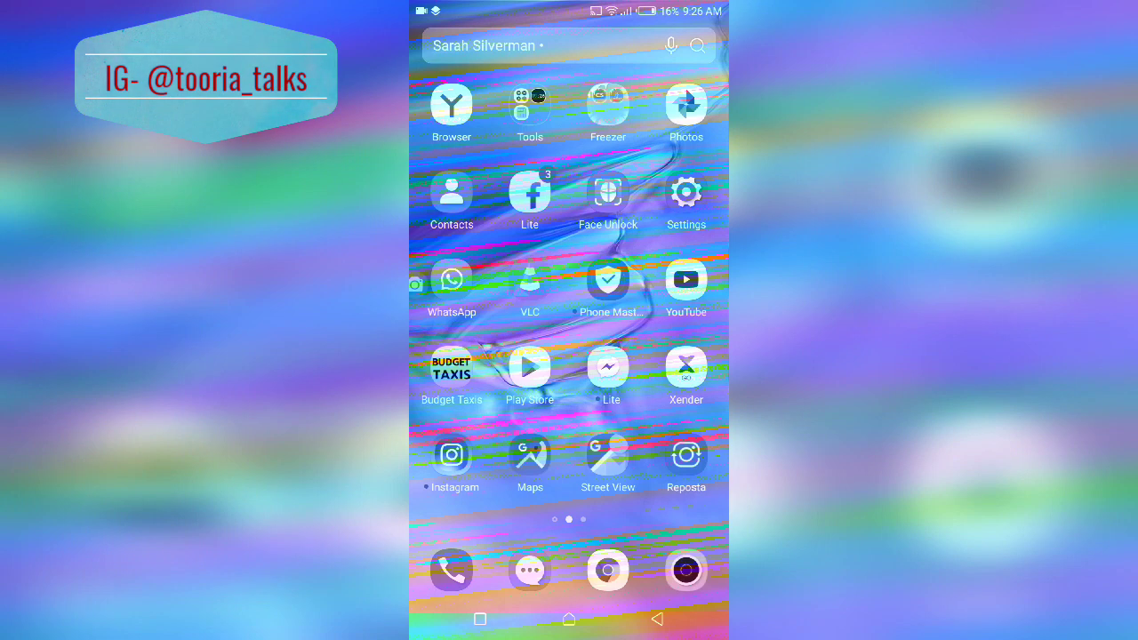
# Step: Launch Yandex Browser and enter 'googlgoogle.com' in its search box
pyautogui.click(451, 105)
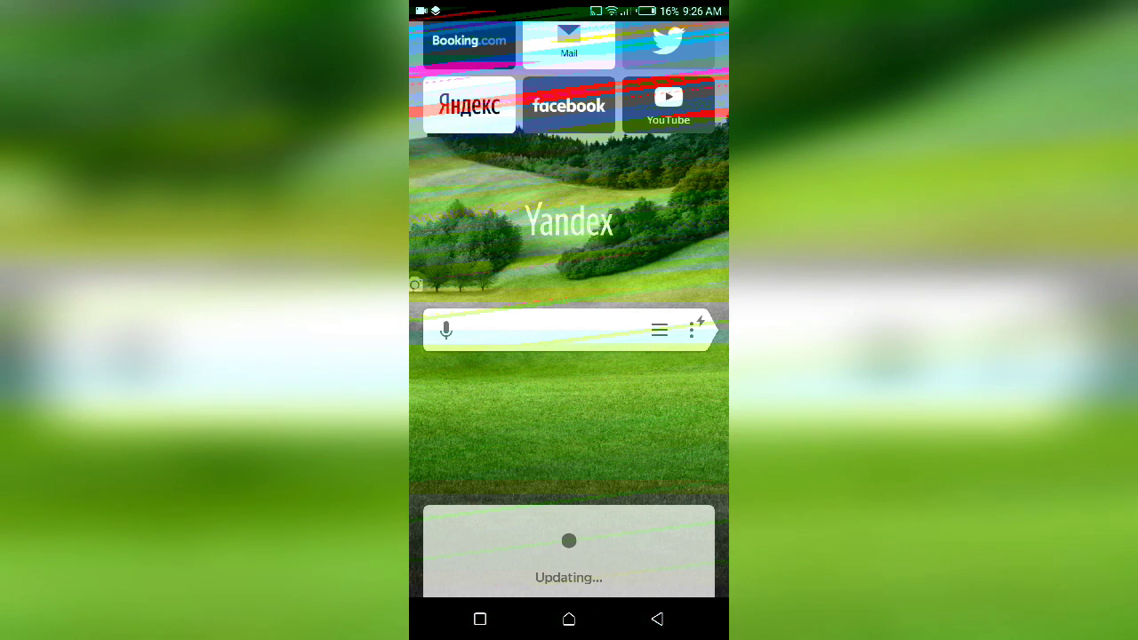
pyautogui.click(546, 331)
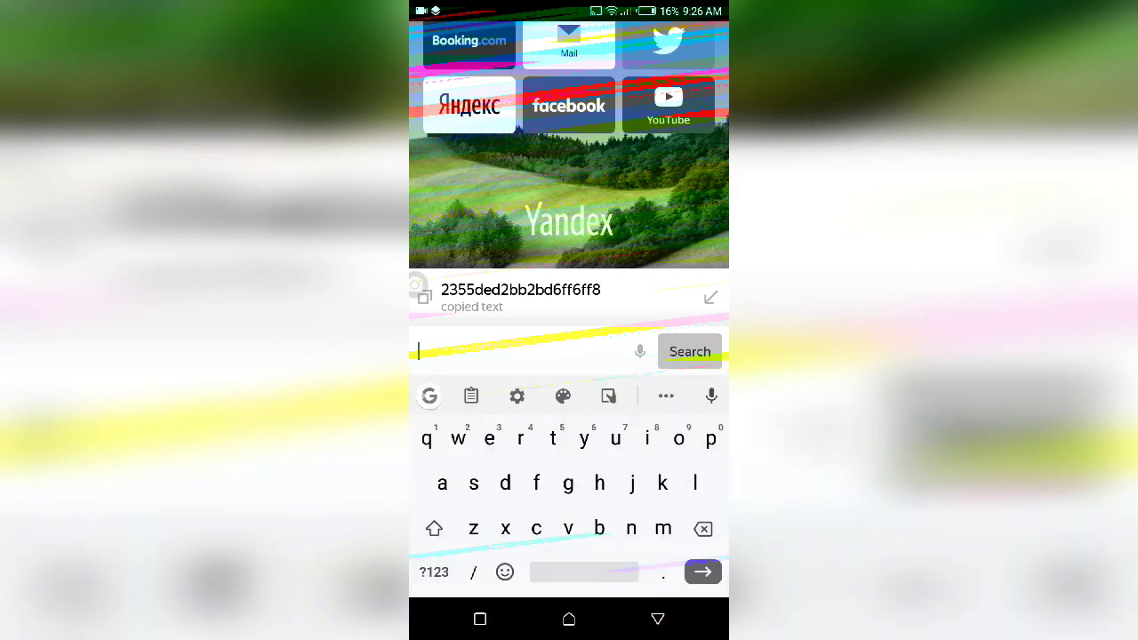
pyautogui.write('googl')
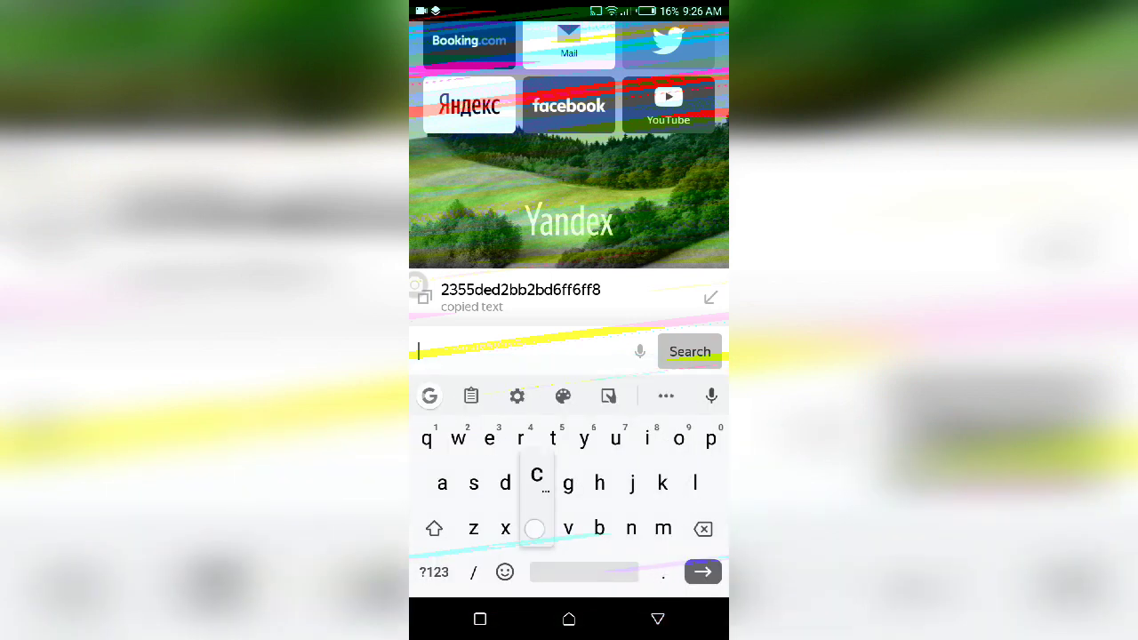
pyautogui.write('google.com')
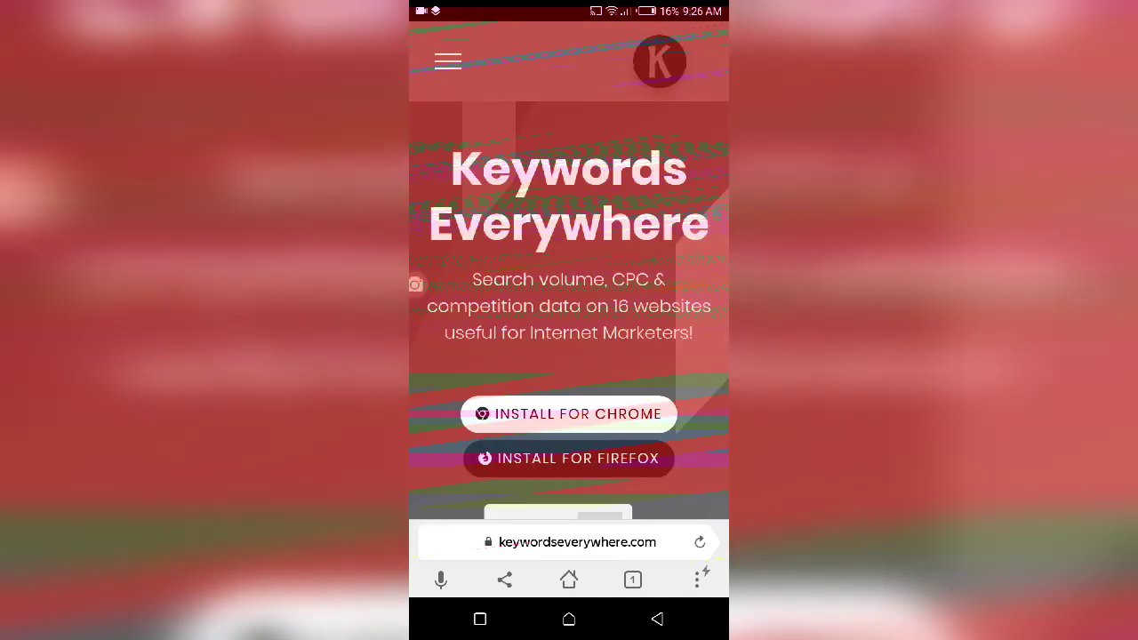
# Step: Open the Chrome version of Keywords Everywhere and browse its Chrome Web Store listing
pyautogui.click(578, 414)
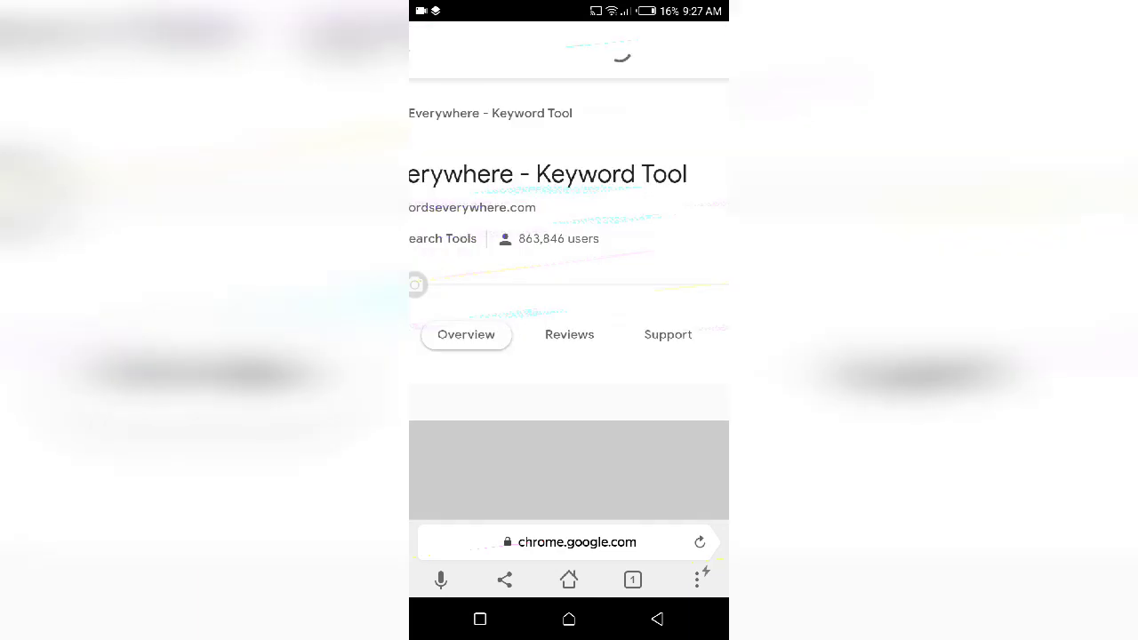
pyautogui.moveTo(578, 364); pyautogui.dragTo(668, 364)
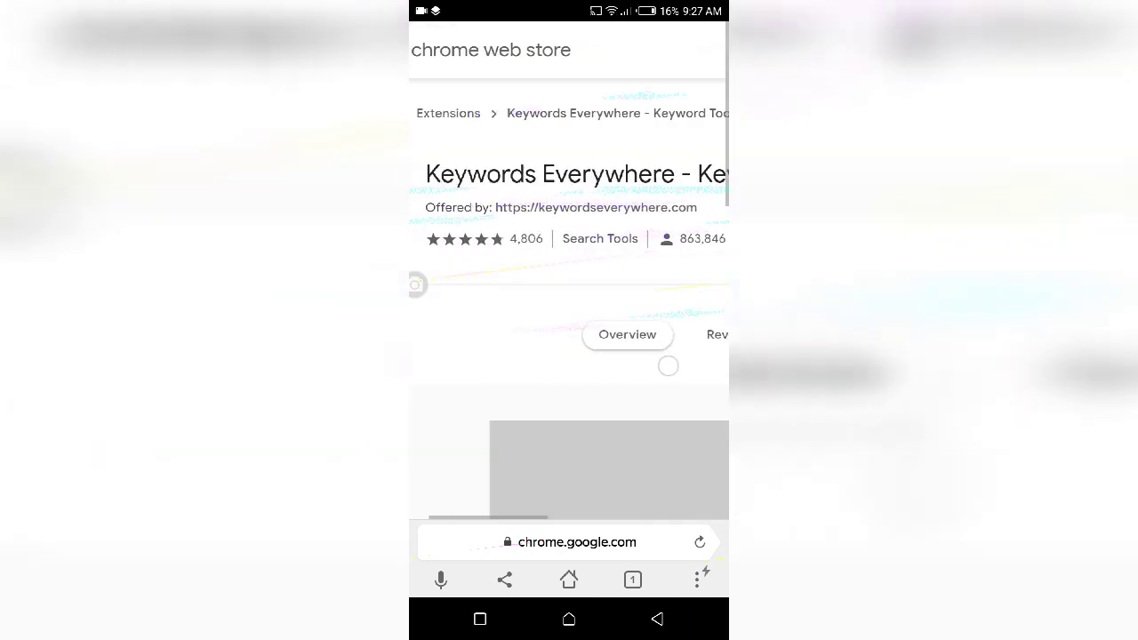
pyautogui.scroll(-2, 634, 338)
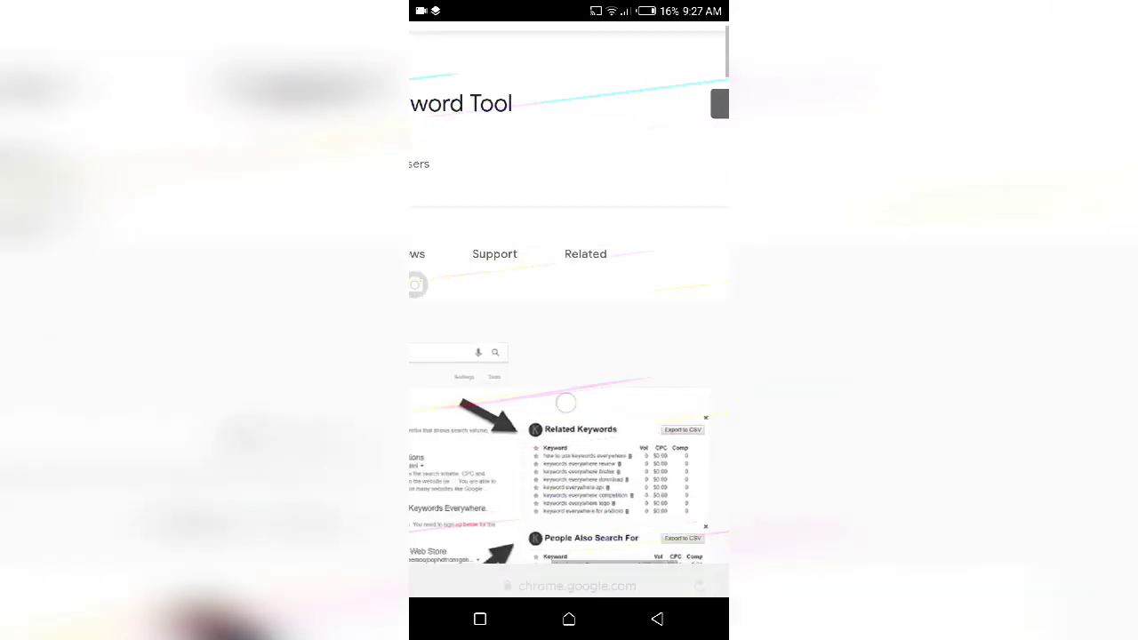
pyautogui.moveTo(566, 403); pyautogui.dragTo(679, 280)
pyautogui.scroll(-5, 569, 356)
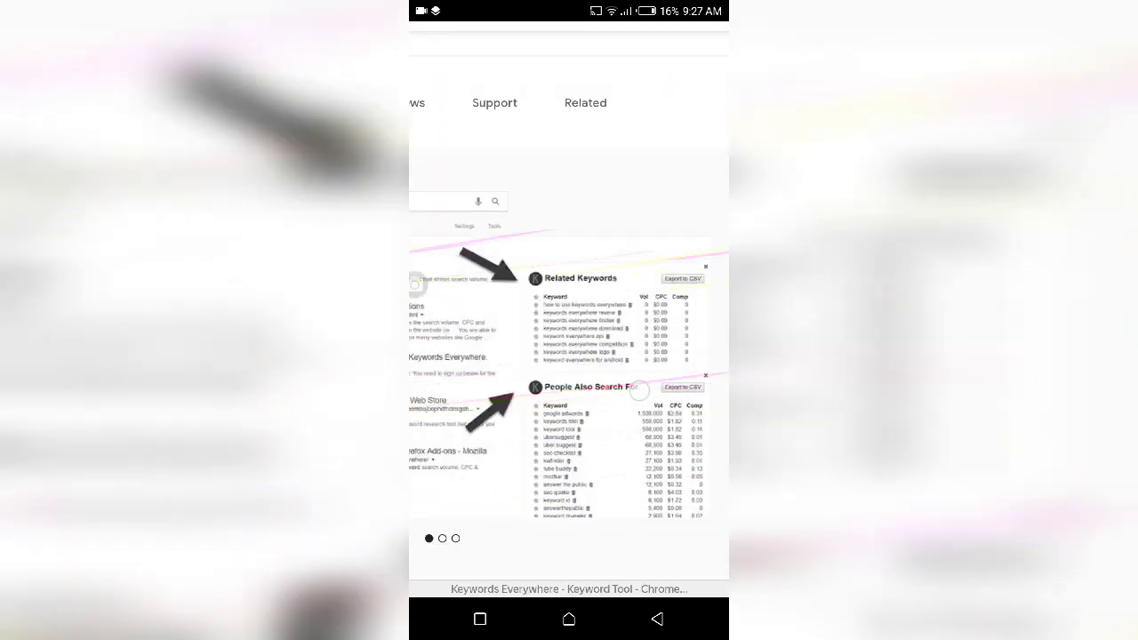
pyautogui.moveTo(579, 380); pyautogui.dragTo(675, 378)
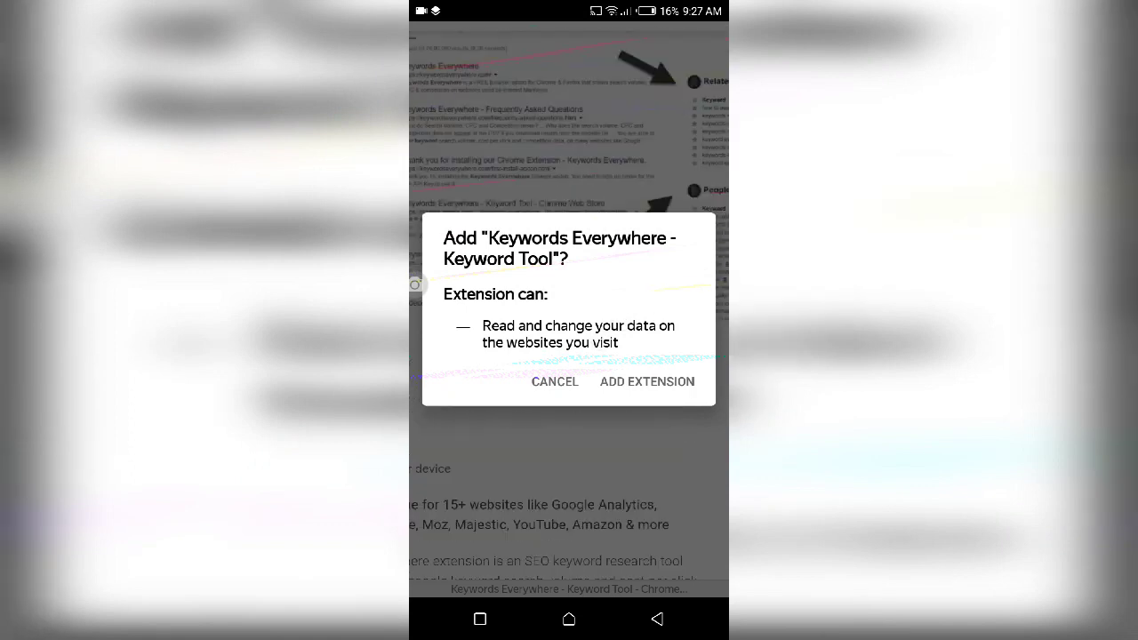
# Step: Confirm adding Keywords Everywhere, then flip through its screenshots to the Volume & CPC one
pyautogui.click(644, 382)
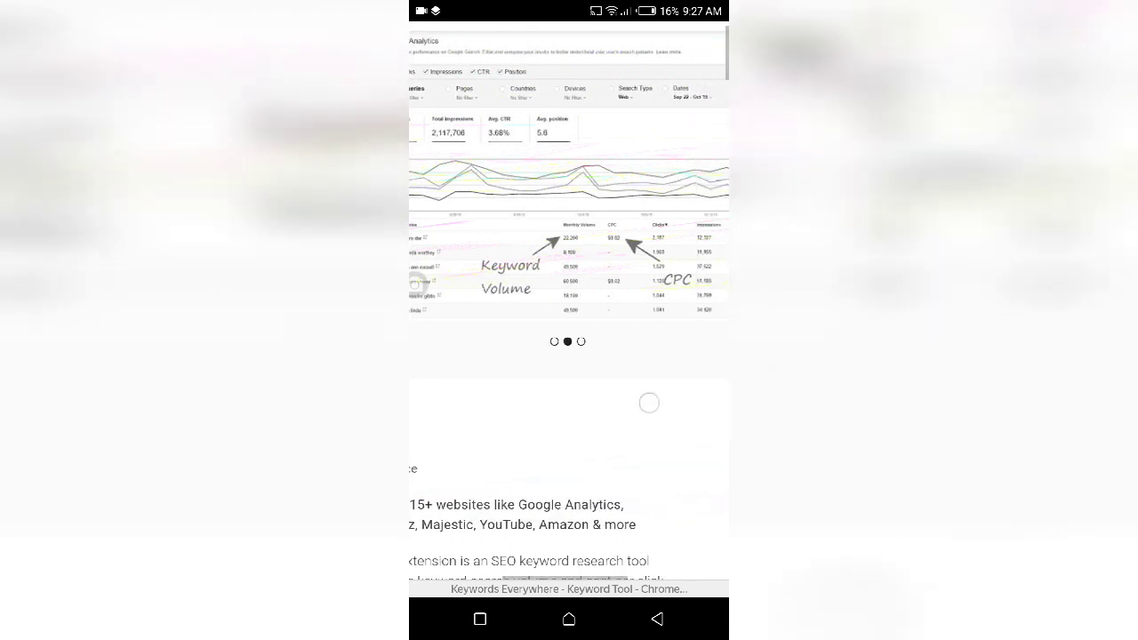
pyautogui.moveTo(648, 401); pyautogui.dragTo(551, 409)
pyautogui.moveTo(691, 386)
pyautogui.mouseDown()
pyautogui.moveTo(564, 430)
pyautogui.moveTo(699, 400)
pyautogui.mouseUp()
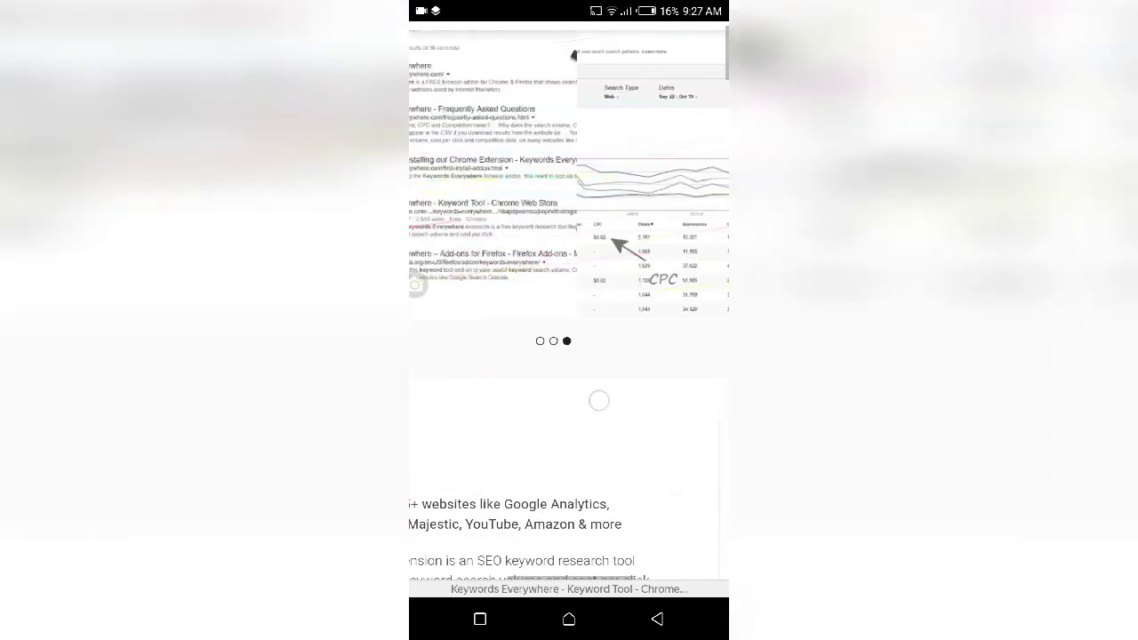
pyautogui.moveTo(597, 400); pyautogui.dragTo(598, 476)
pyautogui.moveTo(618, 425); pyautogui.dragTo(615, 492)
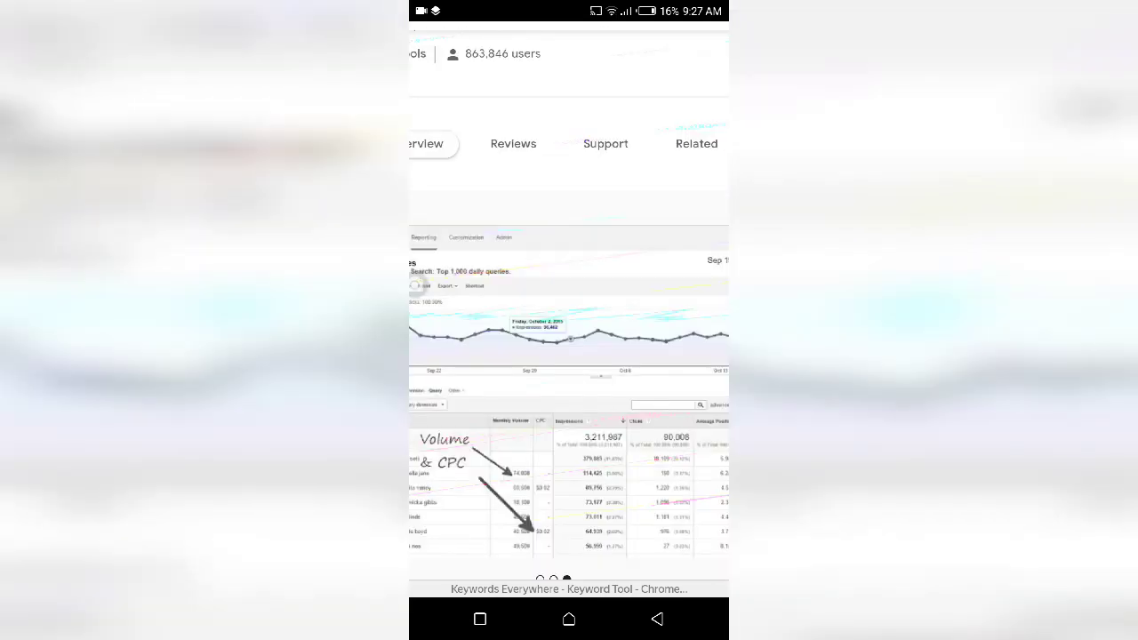
pyautogui.doubleClick(612, 459)
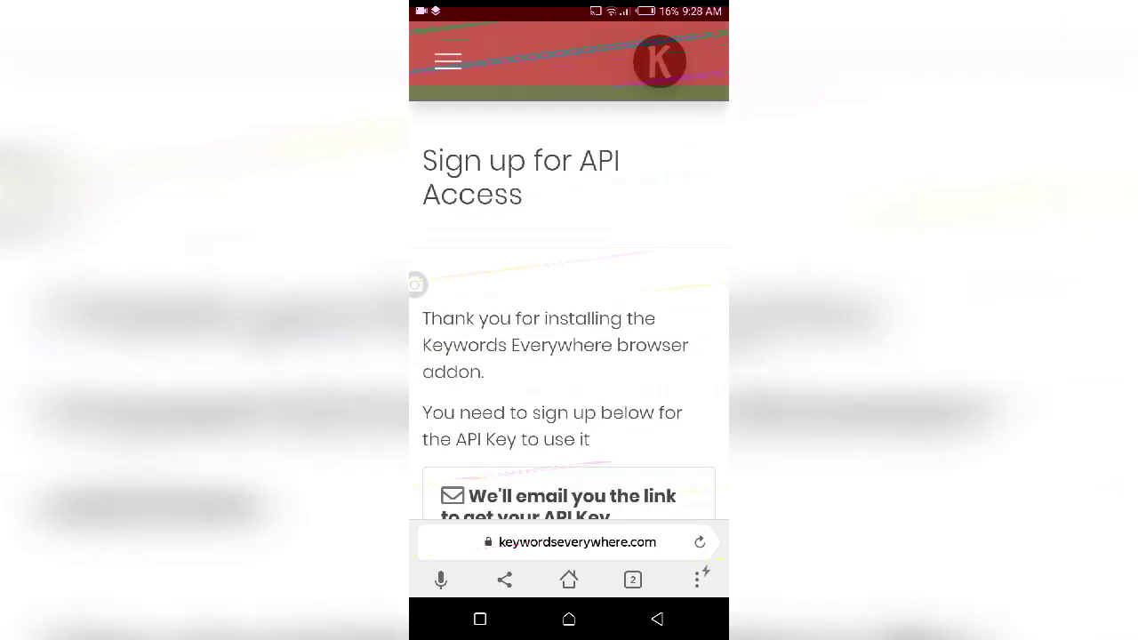
# Step: Fill in the saved email address, accept the Terms of Service, and request the API key
pyautogui.scroll(-5, 644, 469)
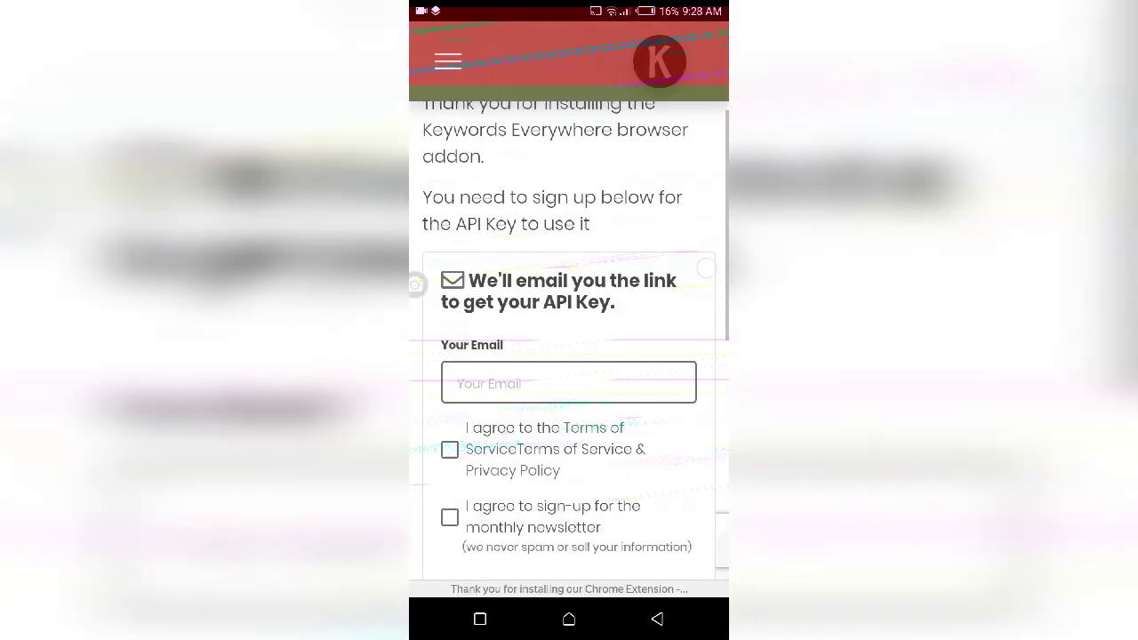
pyautogui.scroll(-2, 648, 458)
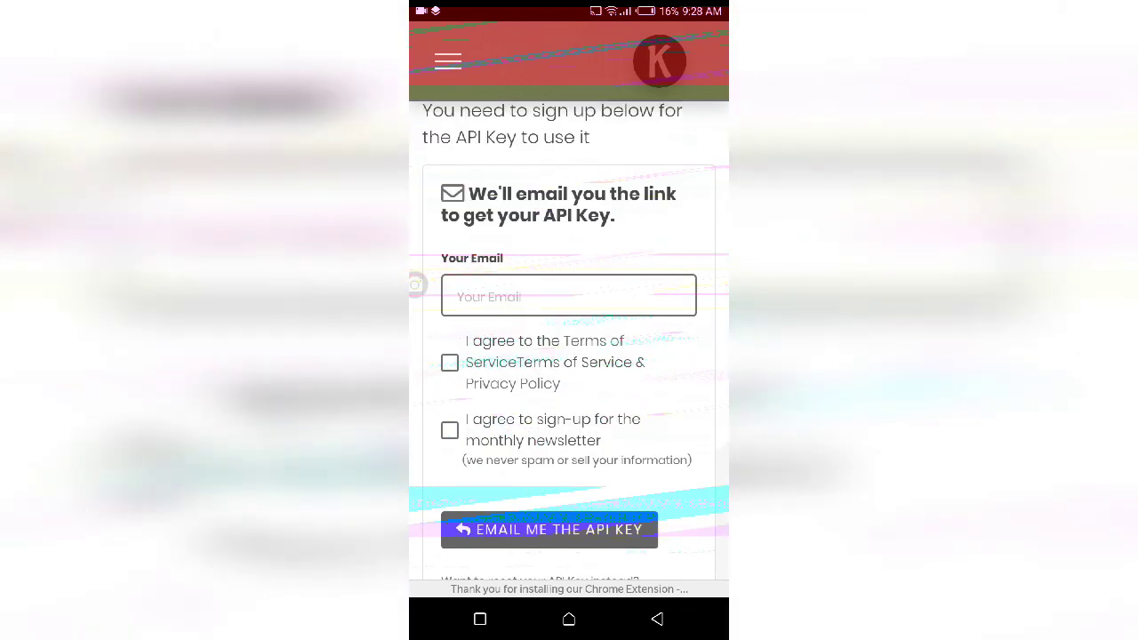
pyautogui.click(569, 296)
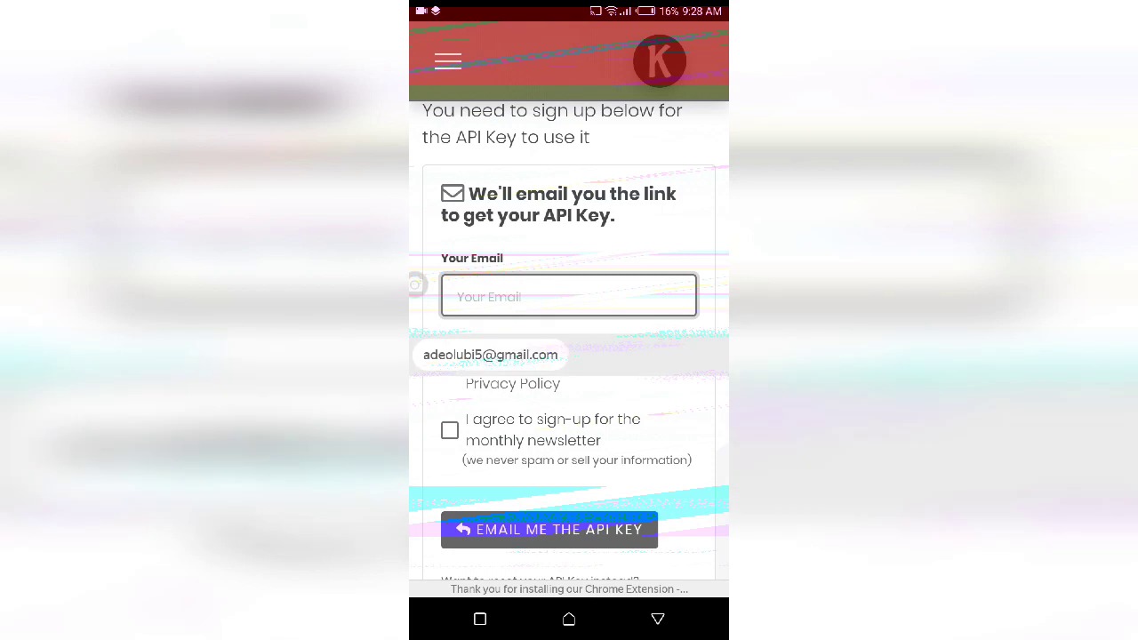
pyautogui.write('A')
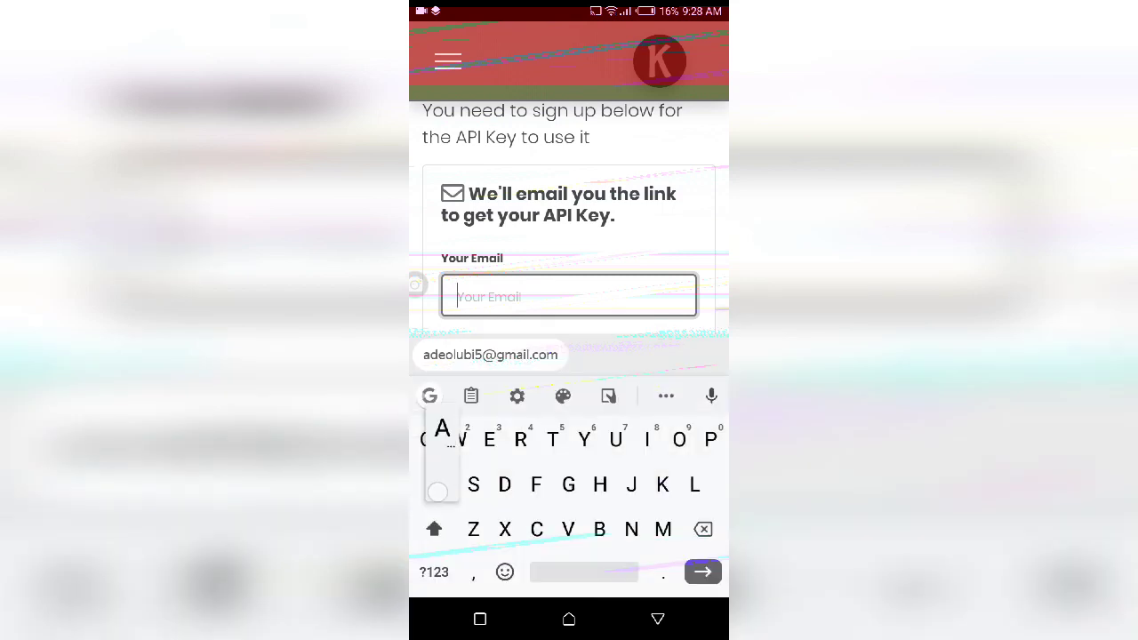
pyautogui.write('de')
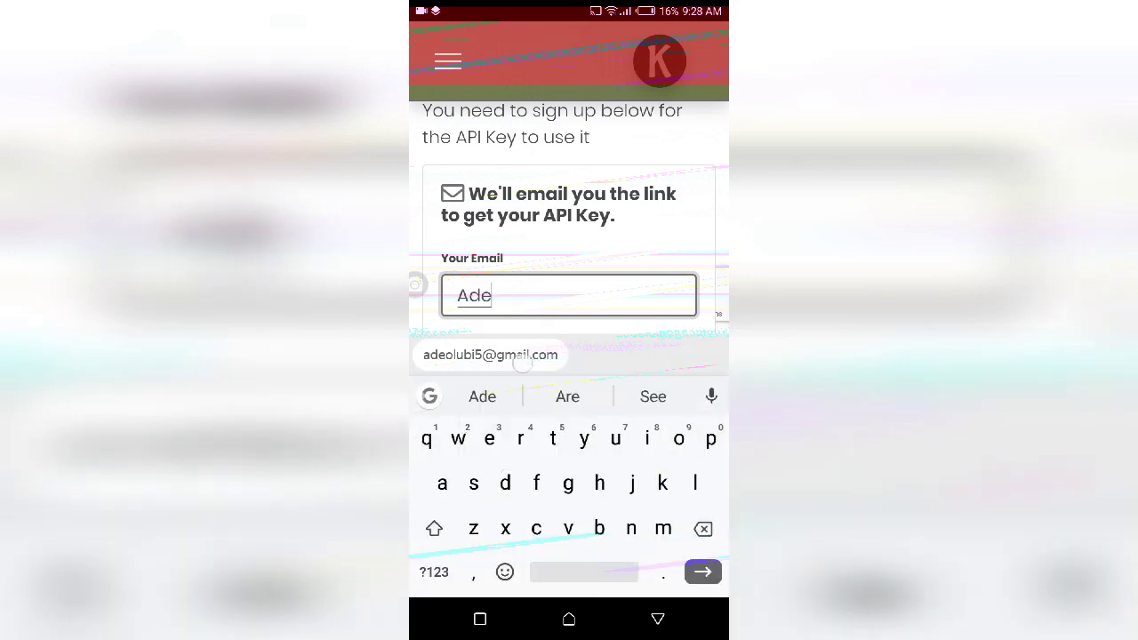
pyautogui.click(490, 354)
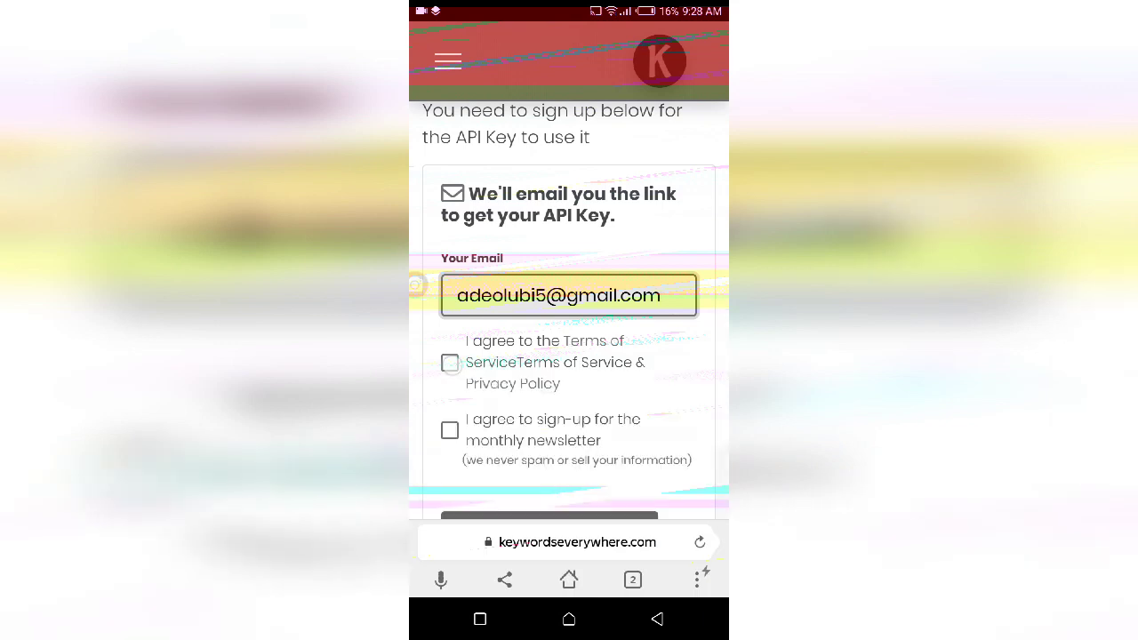
pyautogui.click(449, 363)
pyautogui.scroll(-2, 644, 446)
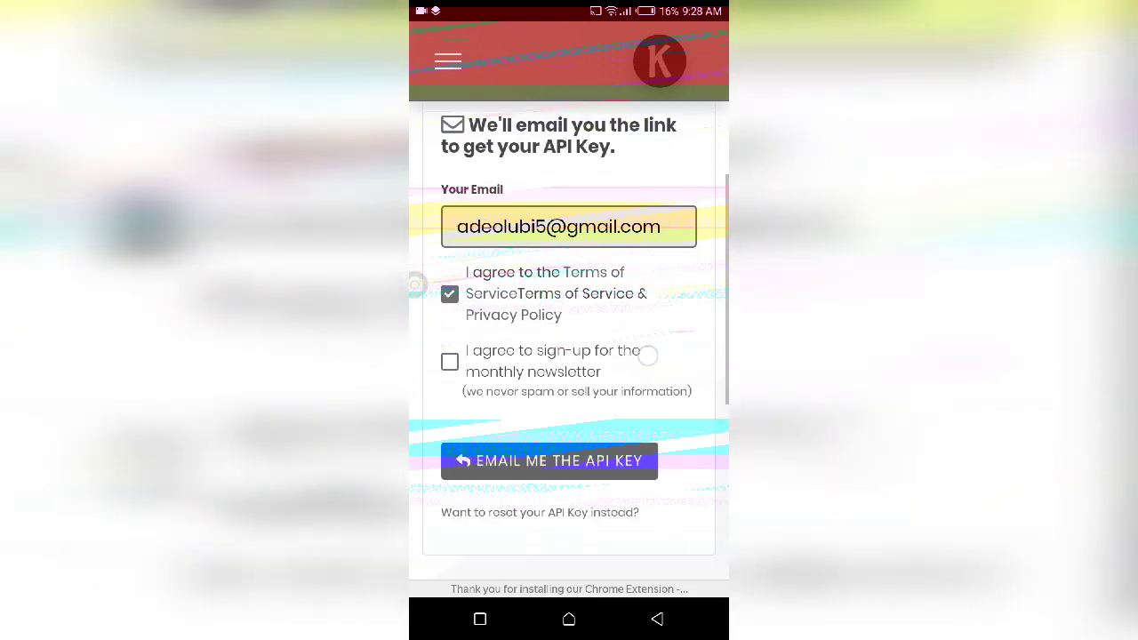
pyautogui.click(598, 425)
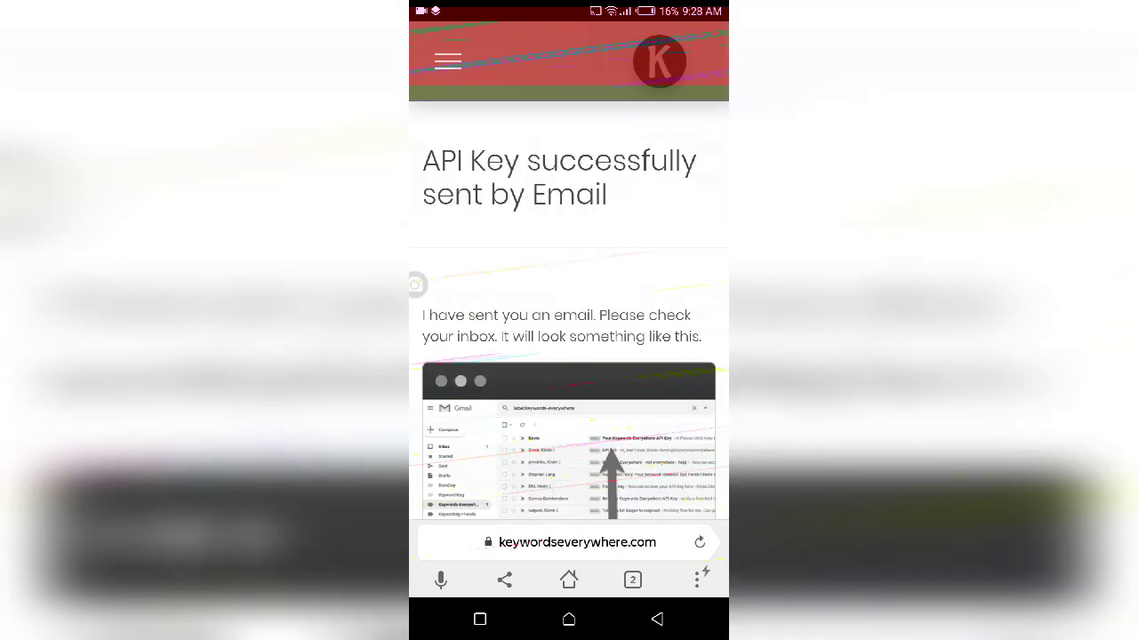
# Step: Scroll the confirmation page and switch over to the Gmail app
pyautogui.scroll(-3, 681, 330)
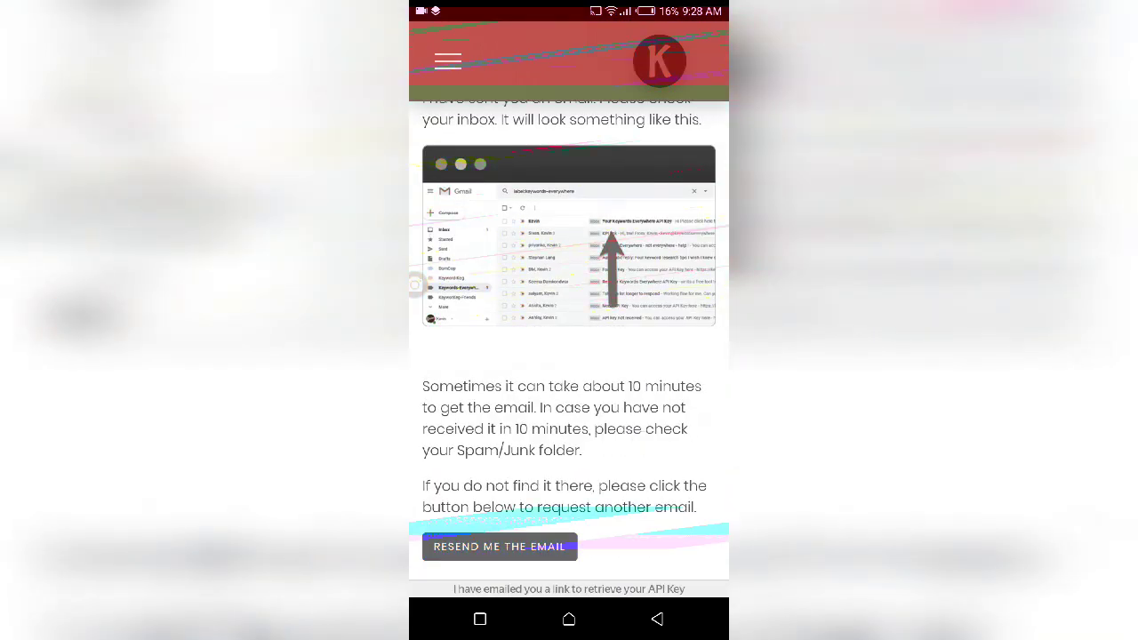
pyautogui.click(480, 619)
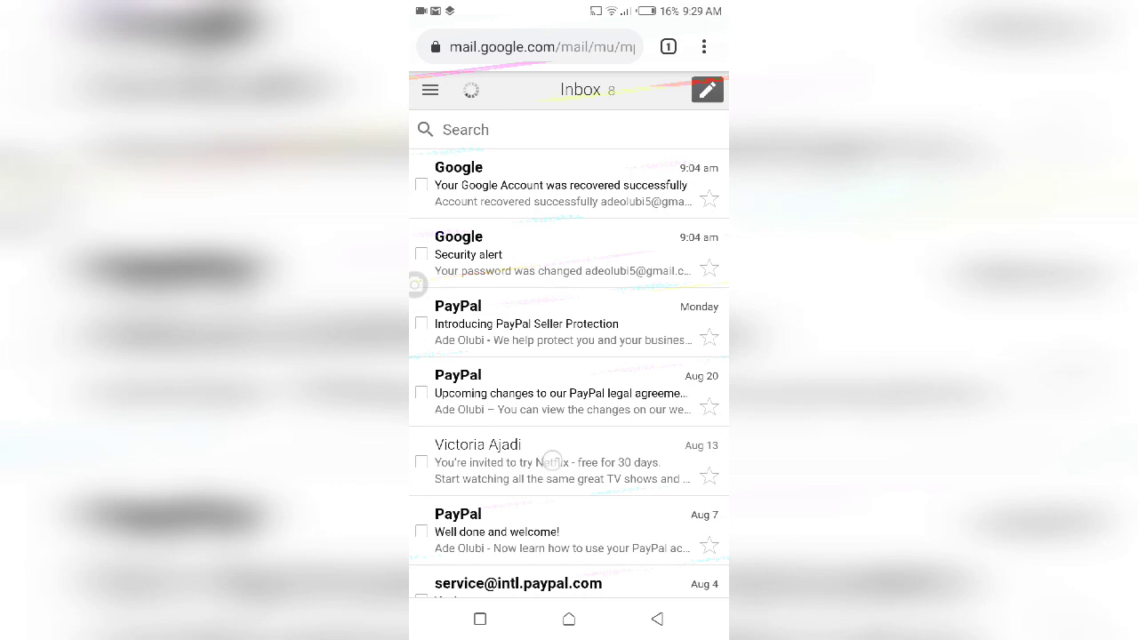
# Step: Open the 'Your Keywords Everywhere API Key' email, expand it and scroll to its link
pyautogui.moveTo(553, 461); pyautogui.dragTo(563, 424)
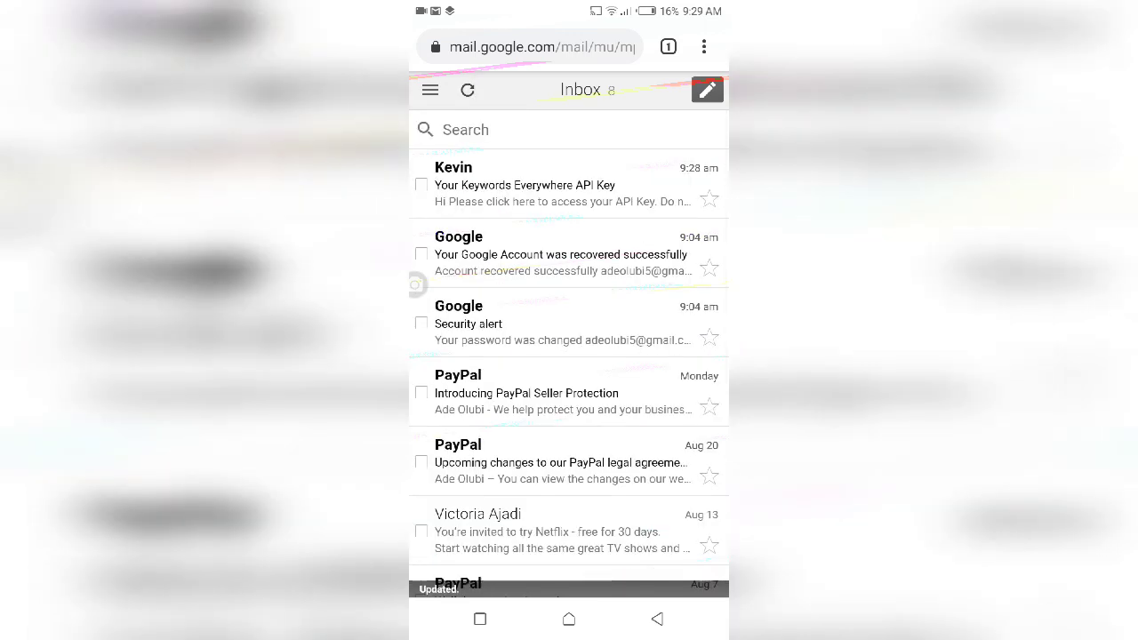
pyautogui.click(566, 195)
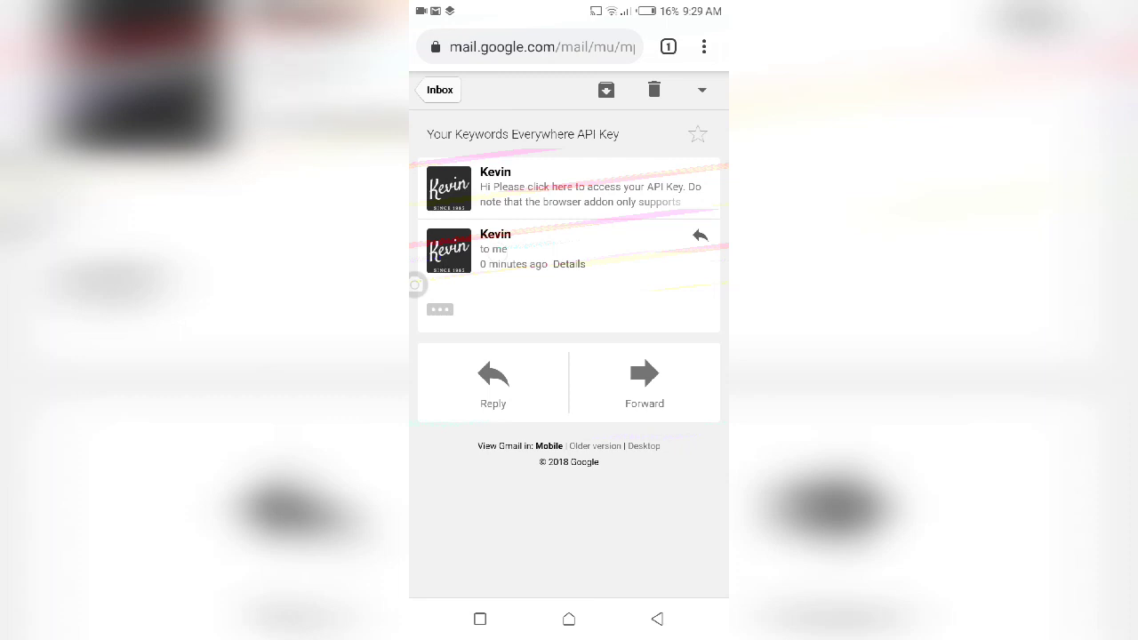
pyautogui.click(440, 310)
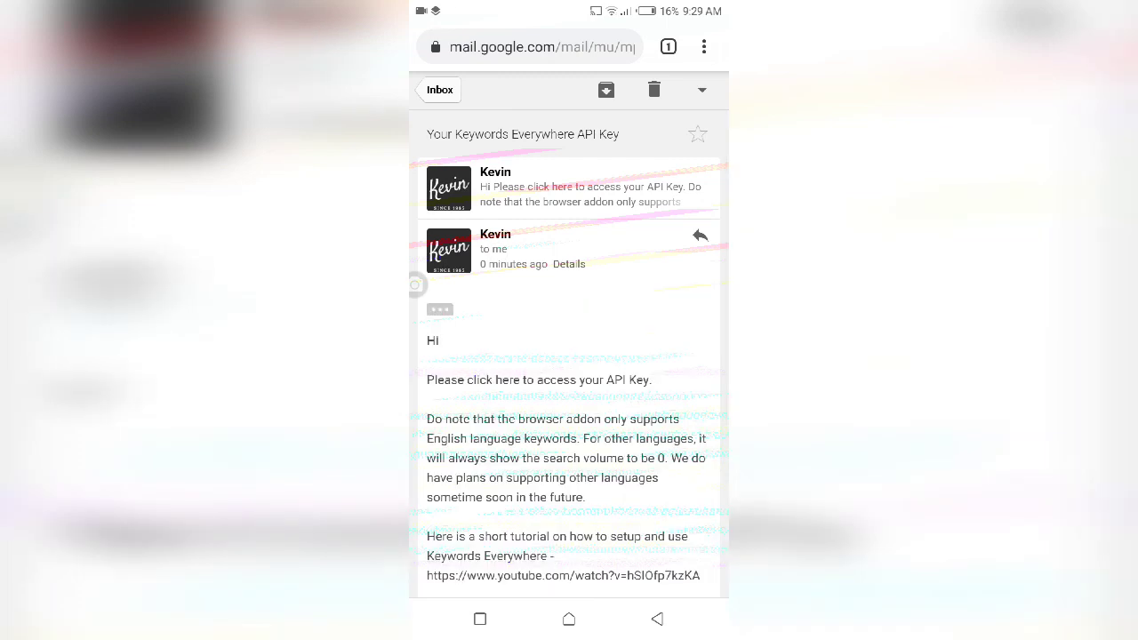
pyautogui.moveTo(617, 517); pyautogui.dragTo(636, 383)
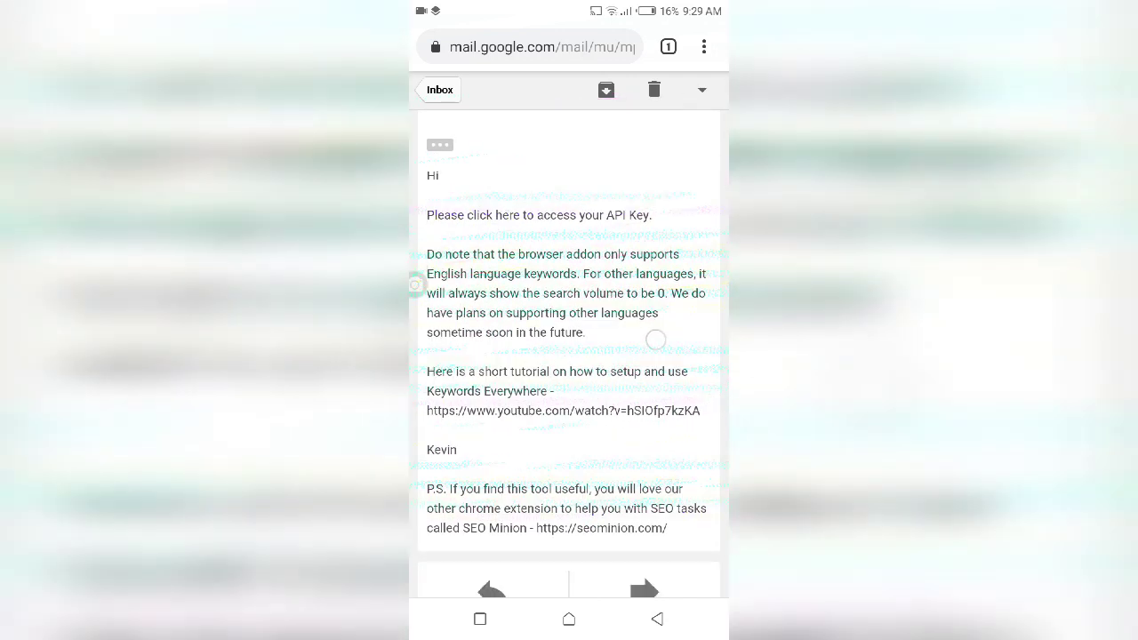
pyautogui.moveTo(637, 382); pyautogui.dragTo(683, 284)
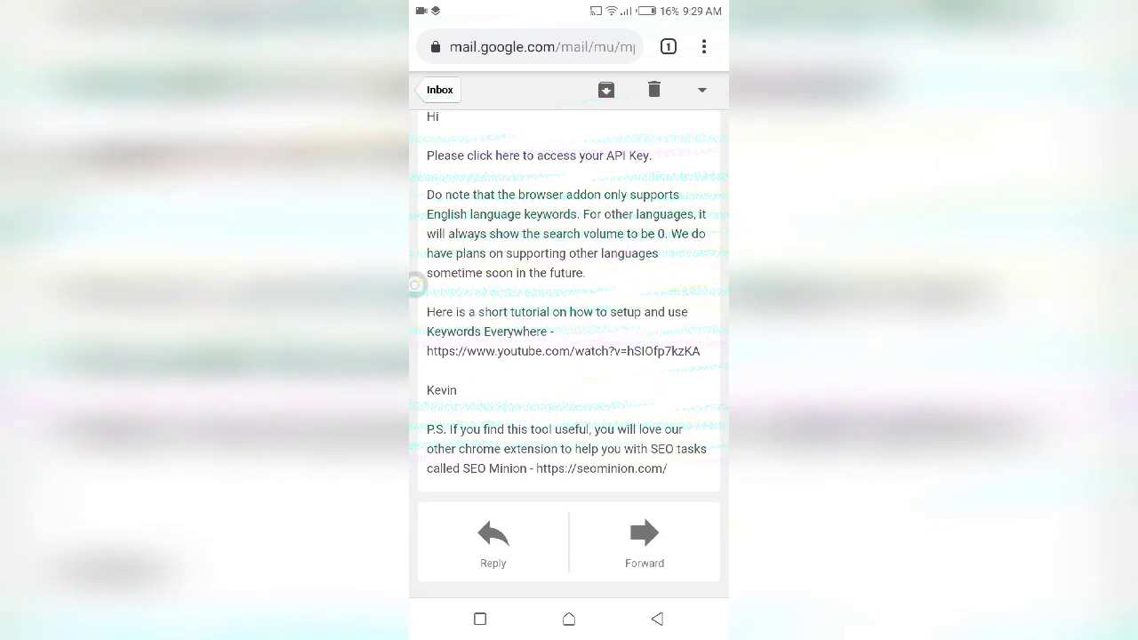
pyautogui.scroll(5, 569, 356)
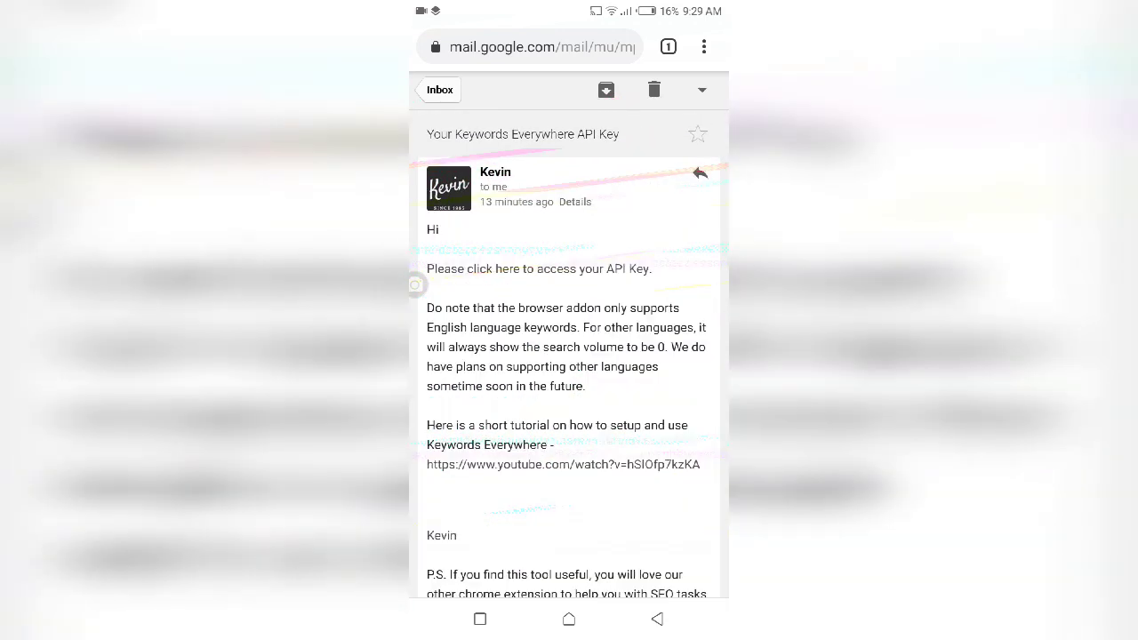
pyautogui.moveTo(658, 423); pyautogui.dragTo(636, 430)
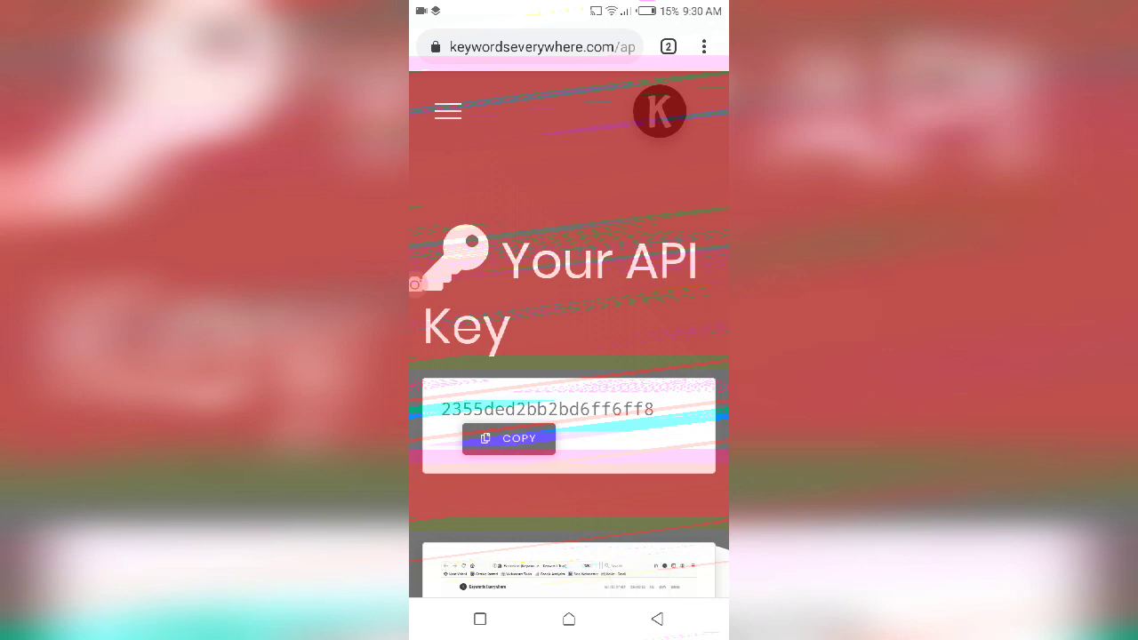
# Step: Return to the Your API Key tab via the tab switcher, then switch to Yandex Browser
pyautogui.click(668, 46)
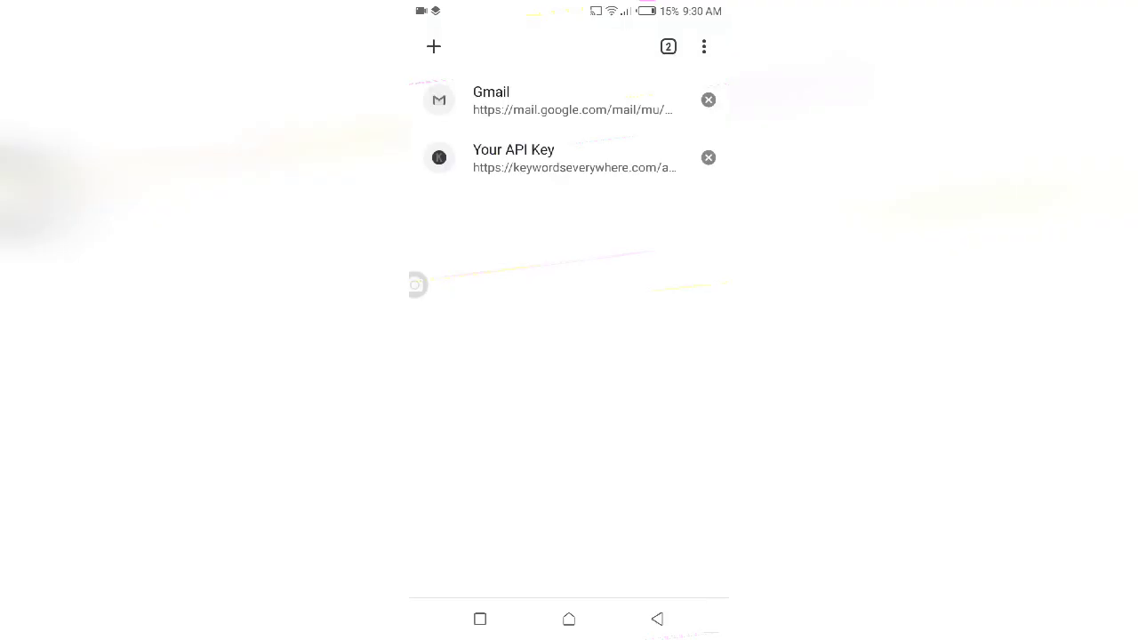
pyautogui.click(533, 157)
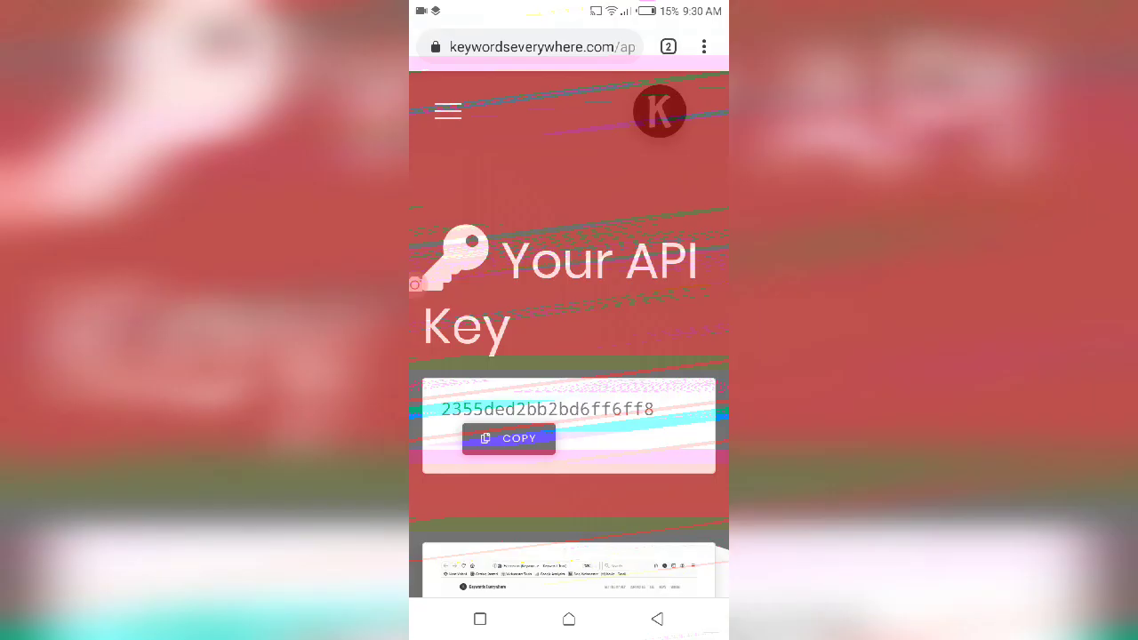
pyautogui.click(480, 618)
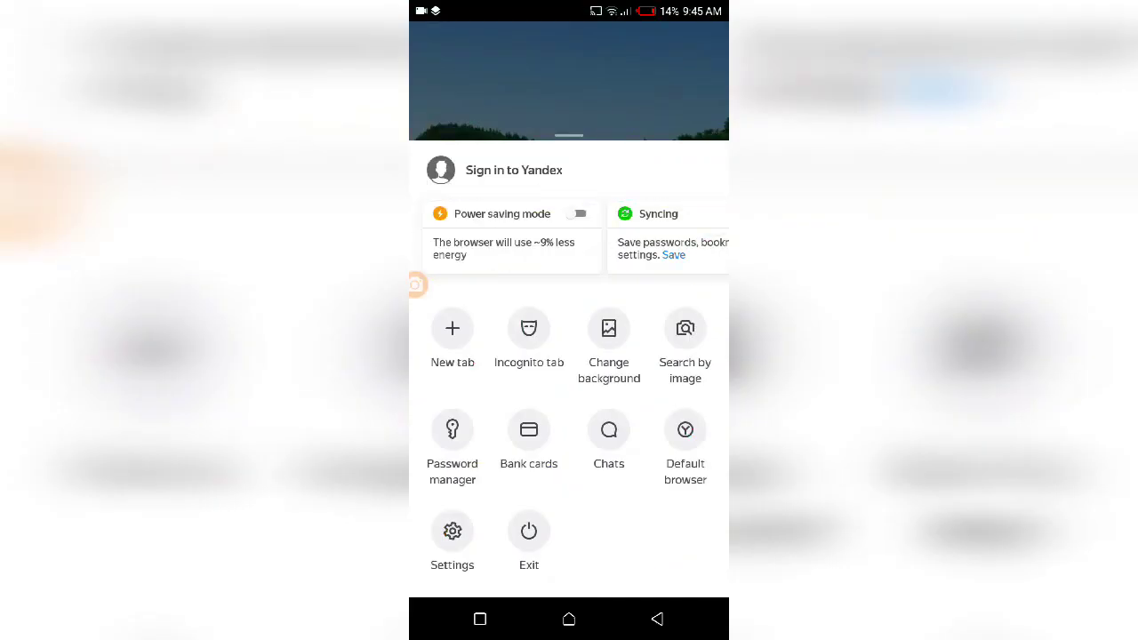
# Step: Go through Settings to the Keywords Everywhere extension's details and open its Options page
pyautogui.click(452, 531)
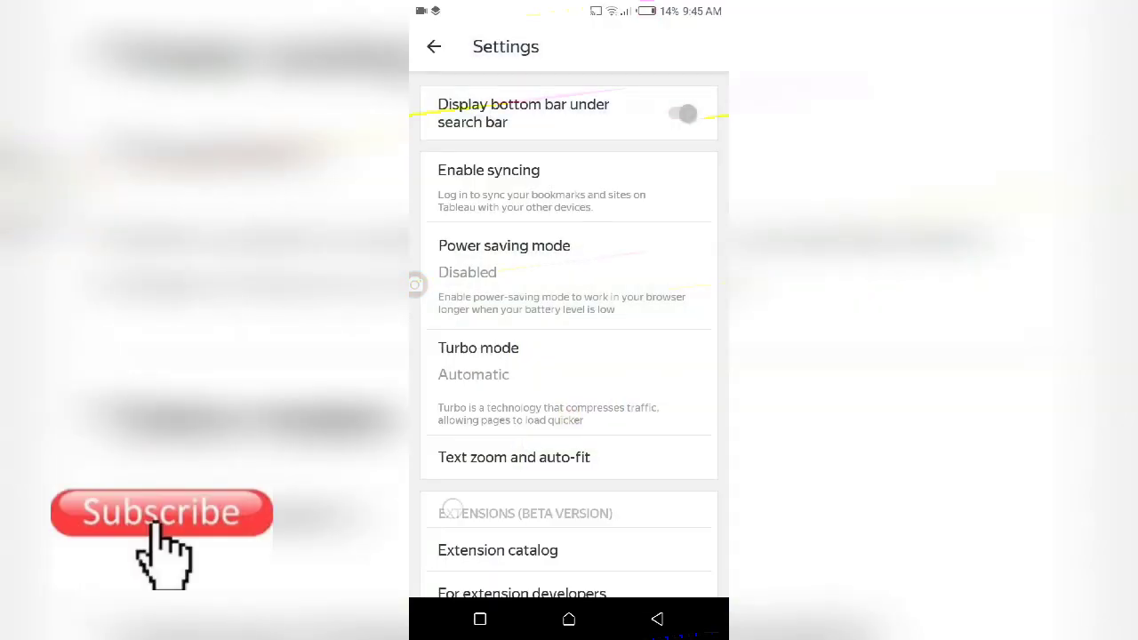
pyautogui.scroll(-5, 569, 356)
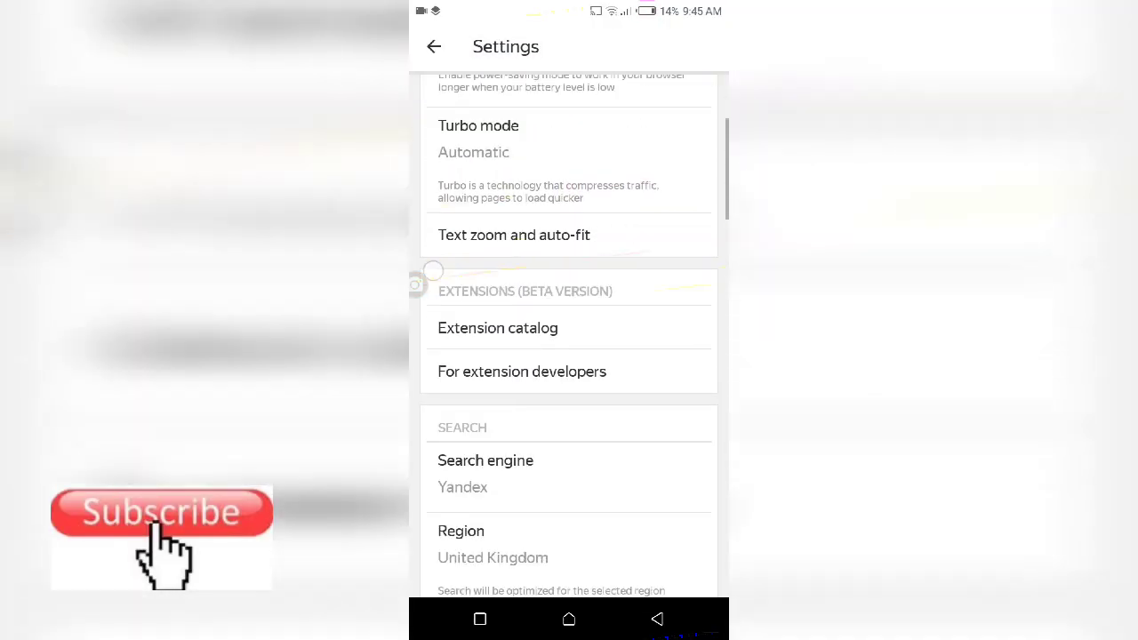
pyautogui.scroll(-1, 433, 270)
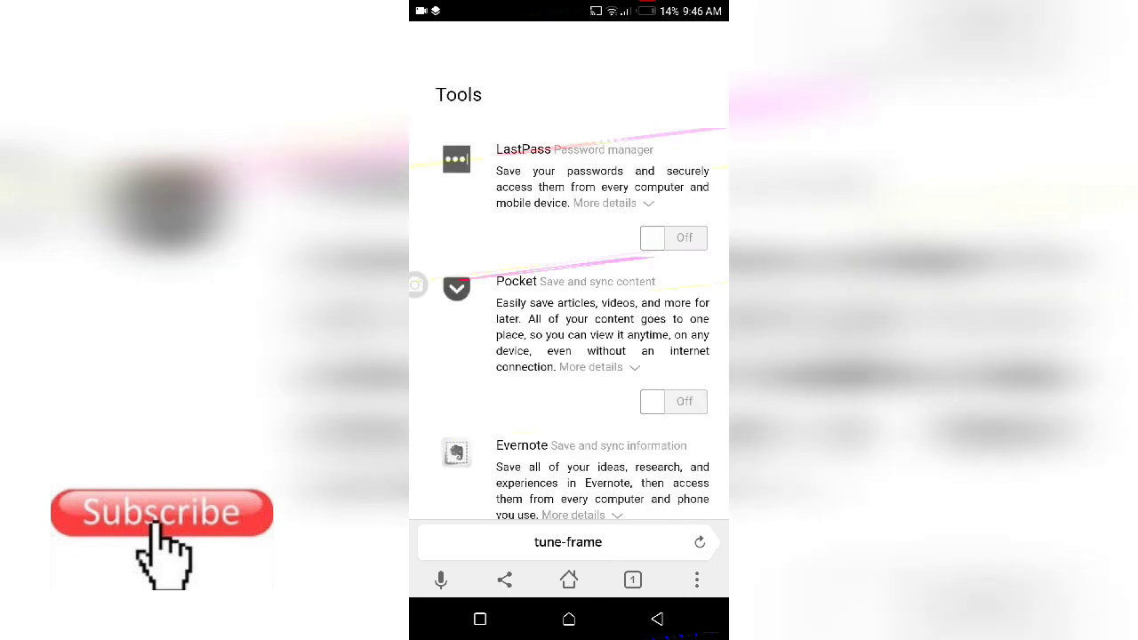
pyautogui.scroll(-5, 569, 338)
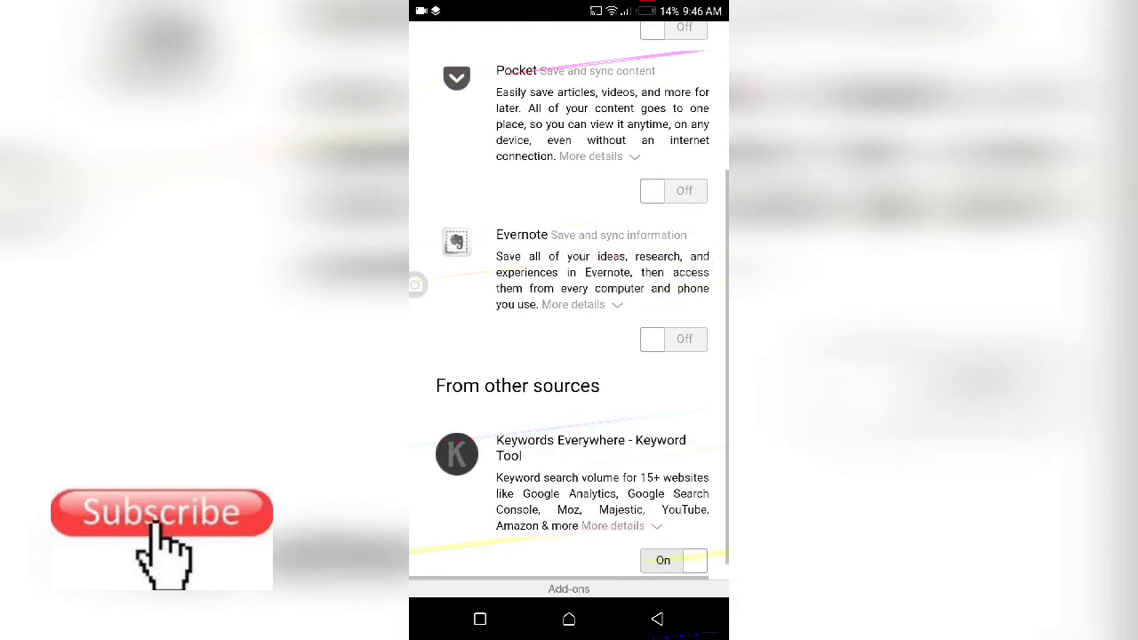
pyautogui.scroll(-2, 569, 338)
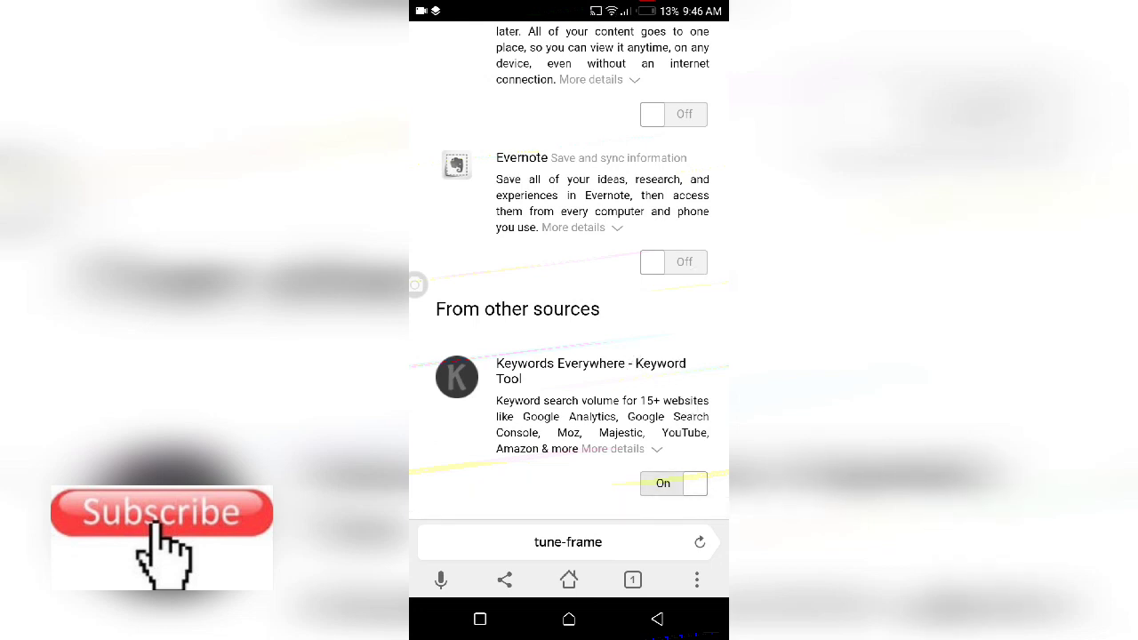
pyautogui.click(627, 446)
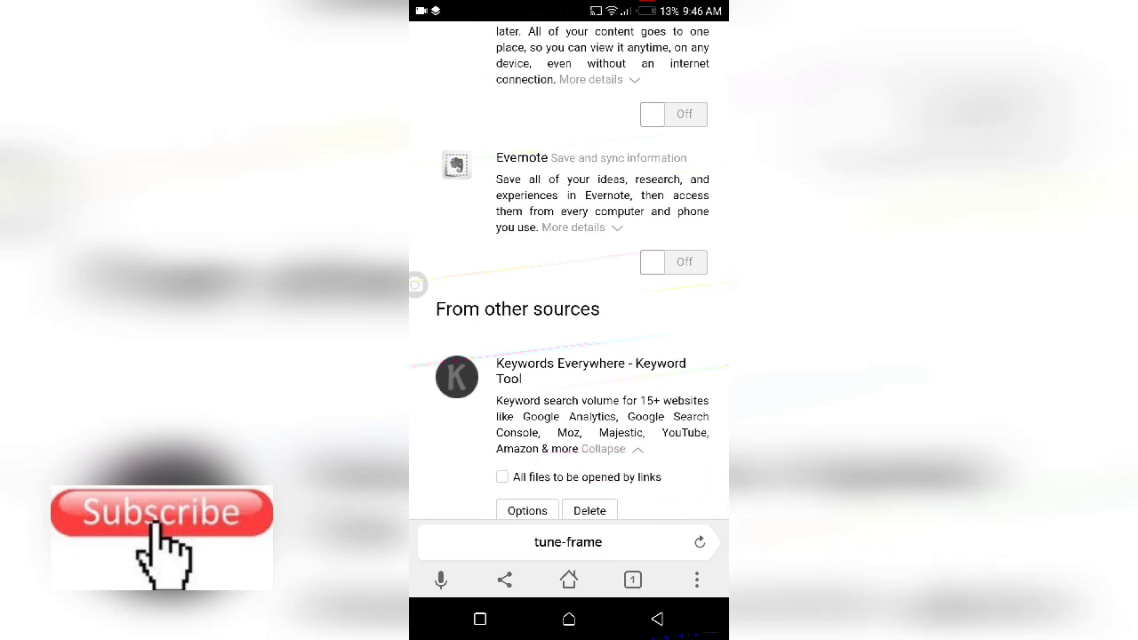
pyautogui.scroll(-3, 681, 450)
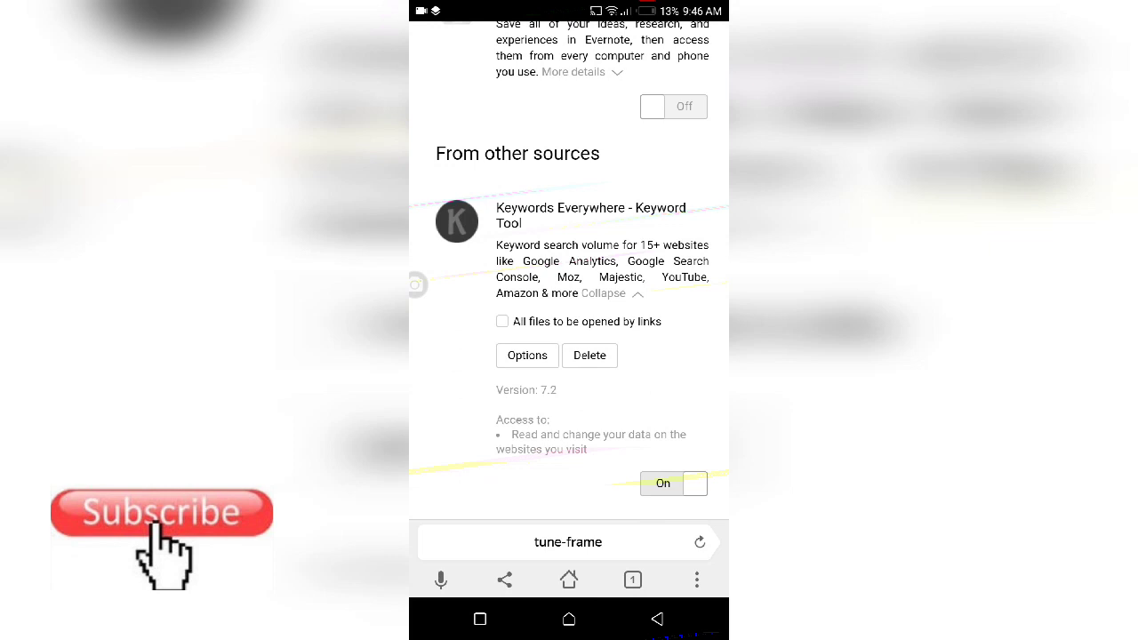
pyautogui.click(527, 355)
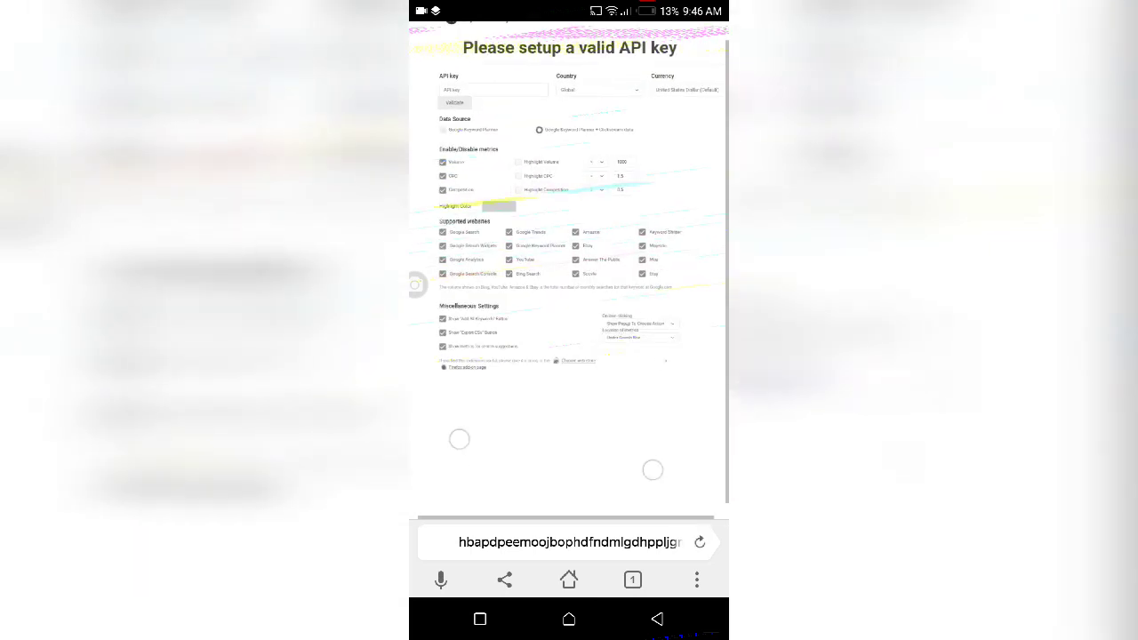
# Step: Paste the copied API key into Keywords Everywhere's options and validate it
pyautogui.scroll(2, 493, 283)
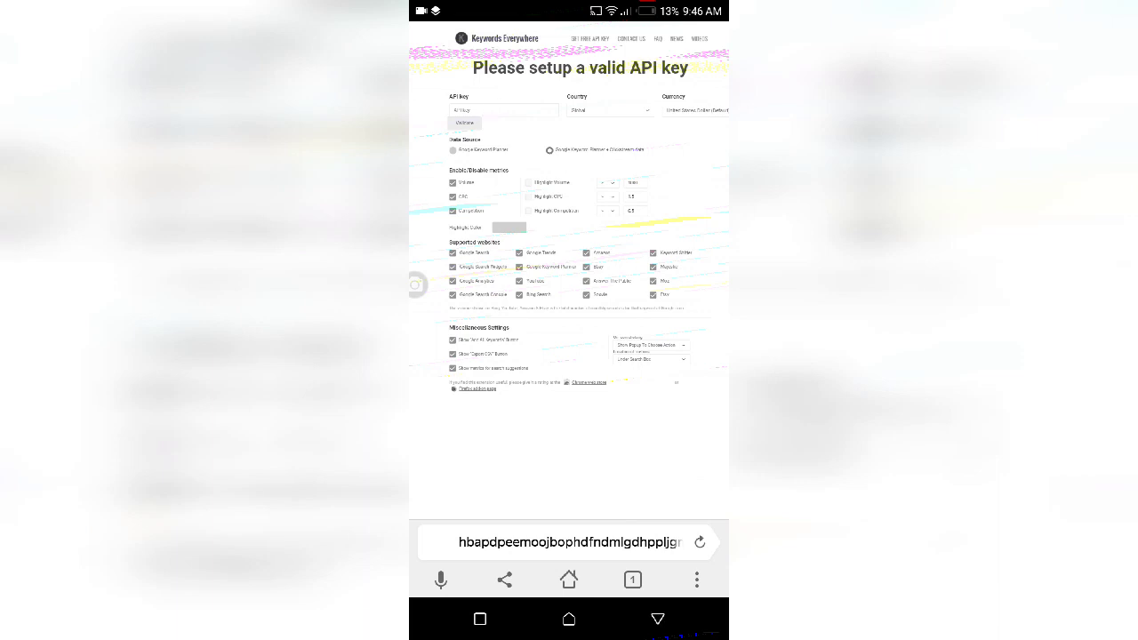
pyautogui.click(503, 110)
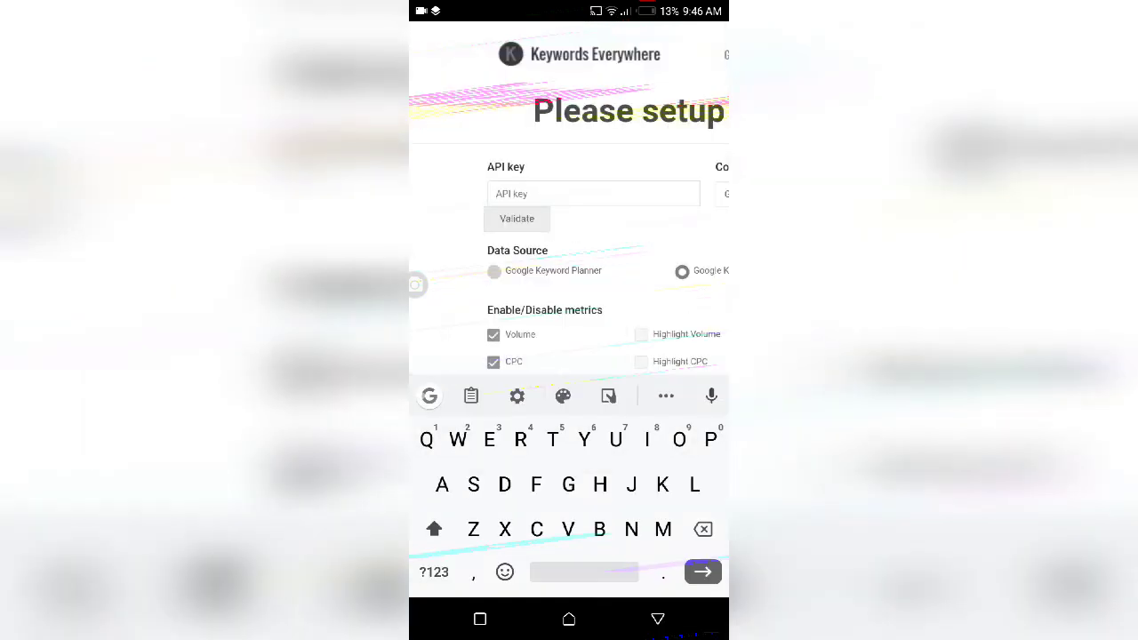
pyautogui.click(571, 192)
pyautogui.click(503, 164)
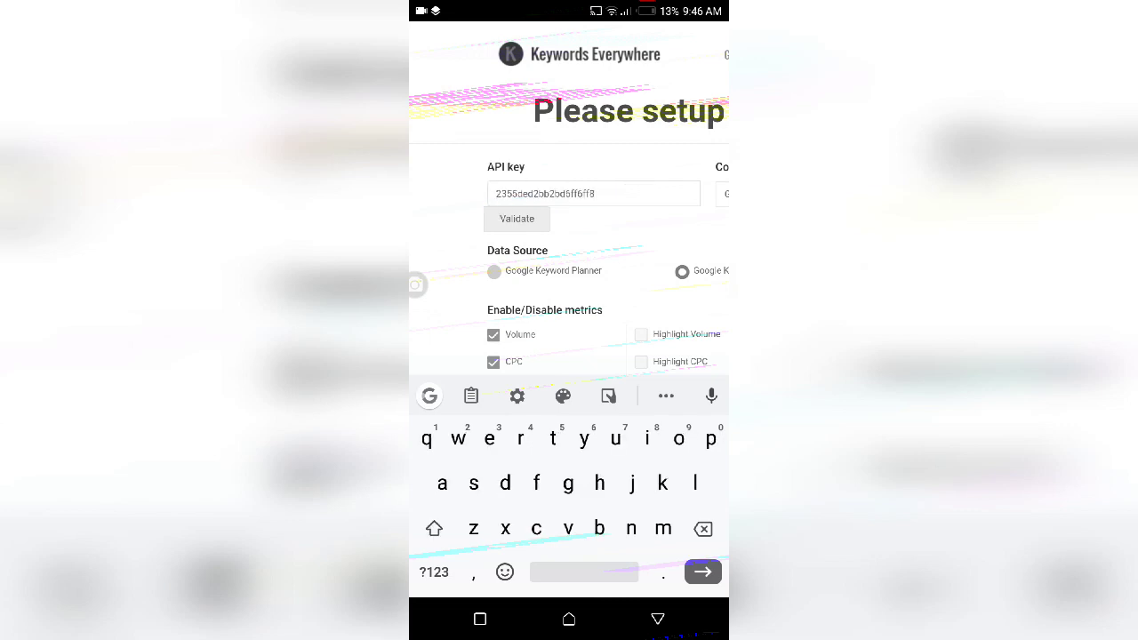
pyautogui.click(517, 218)
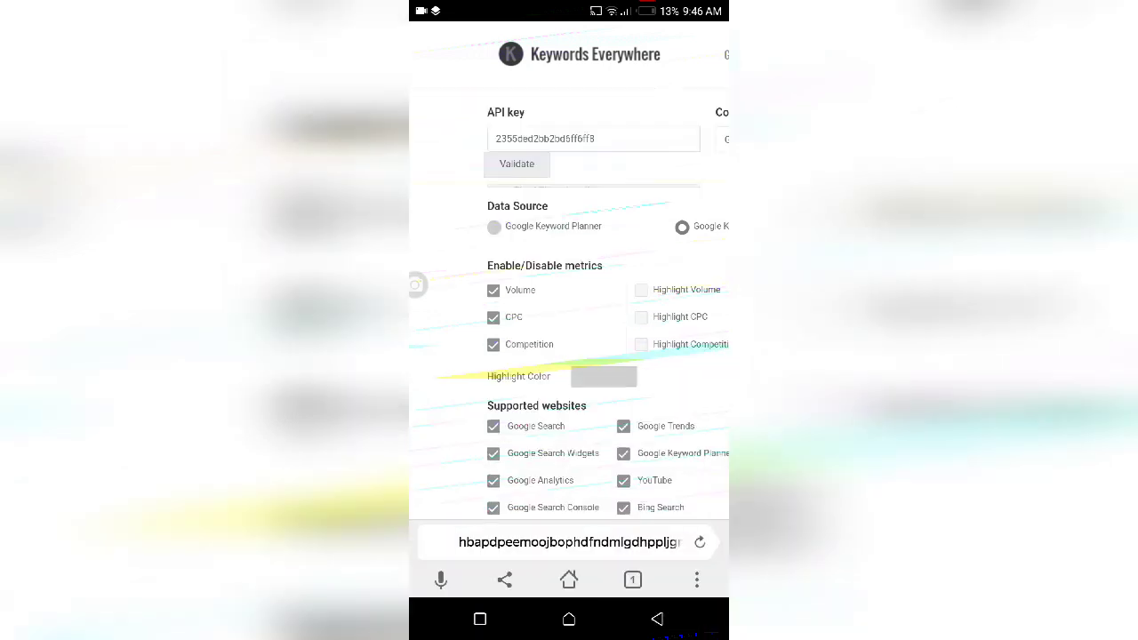
pyautogui.scroll(-5, 612, 392)
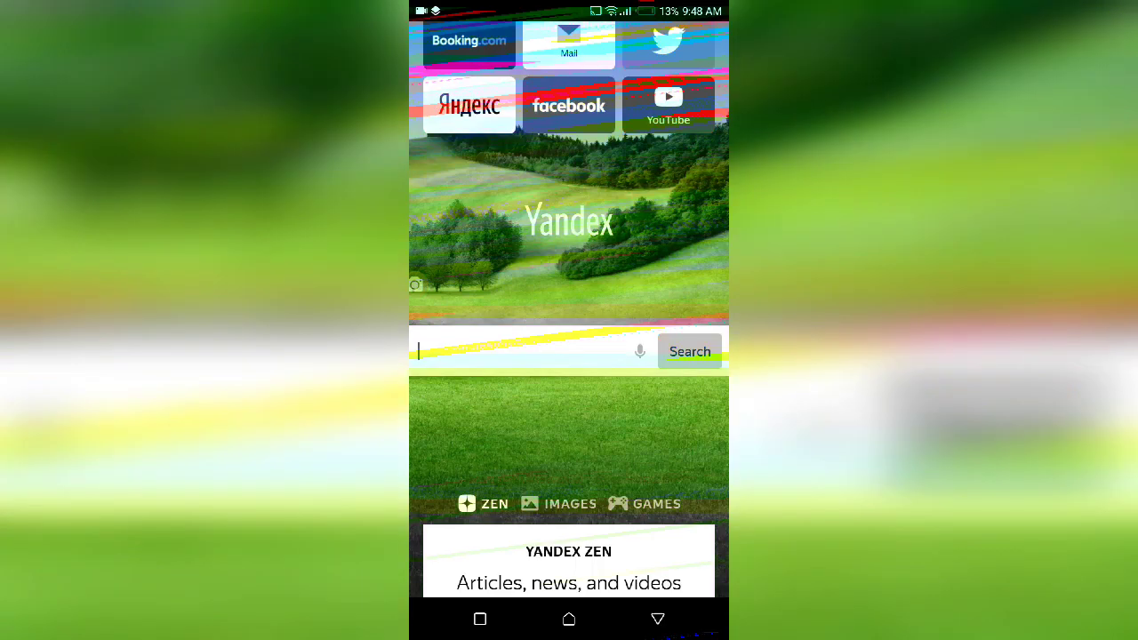
# Step: Open google.com from the Yandex home page search field
pyautogui.click(524, 352)
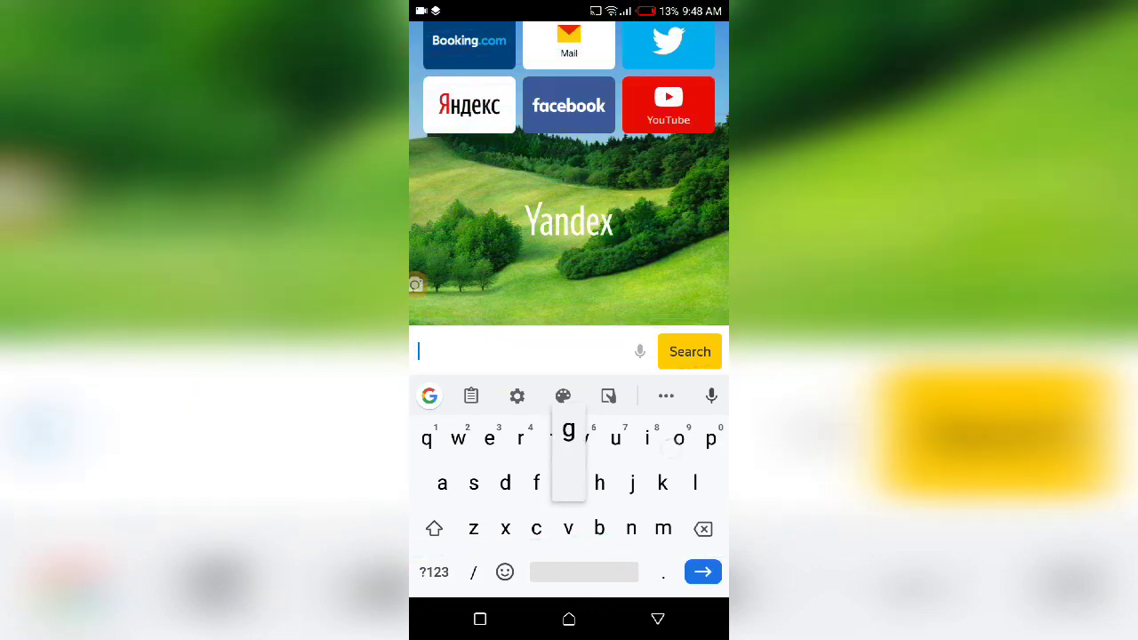
pyautogui.write('google')
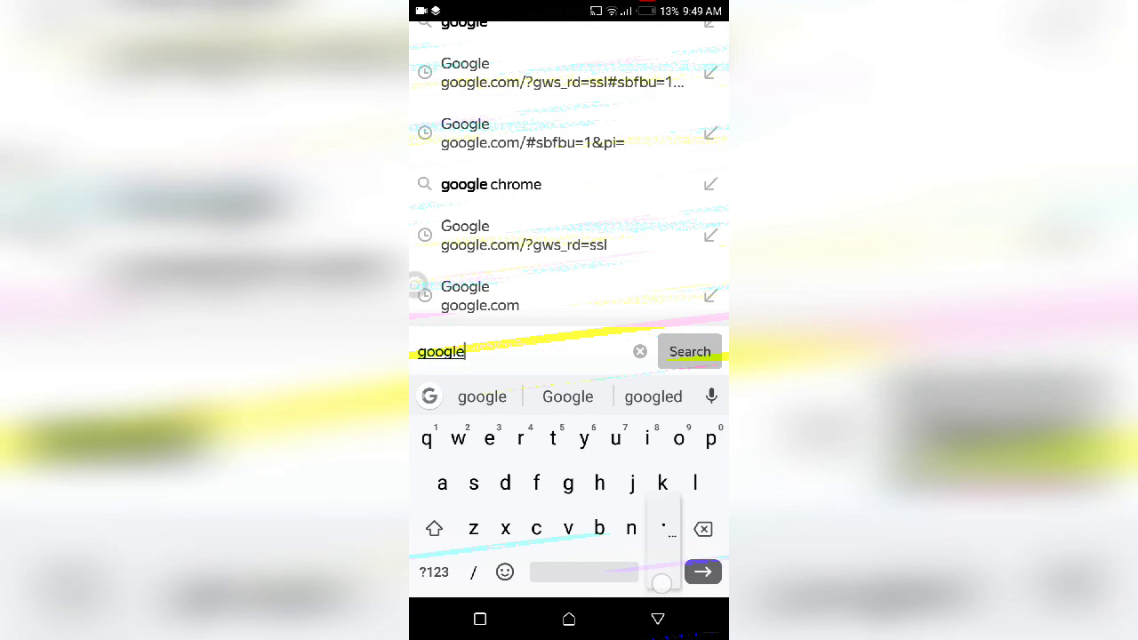
pyautogui.write('.com')
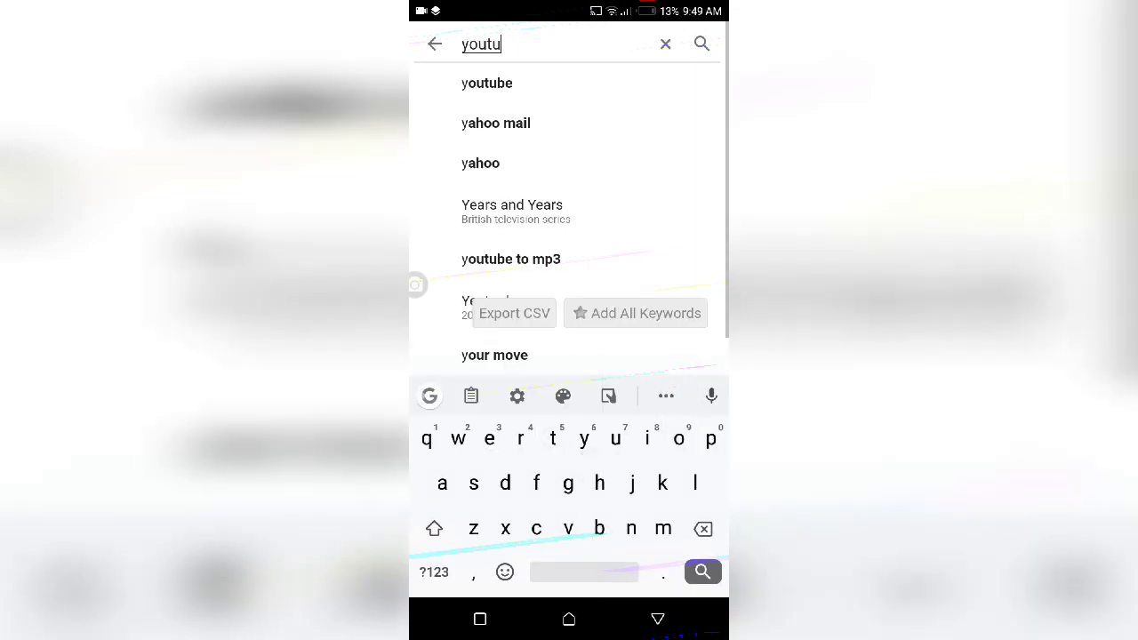
# Step: Type 'youtube' in Google and review the suggestions' search volume and CPC figures
pyautogui.write('be')
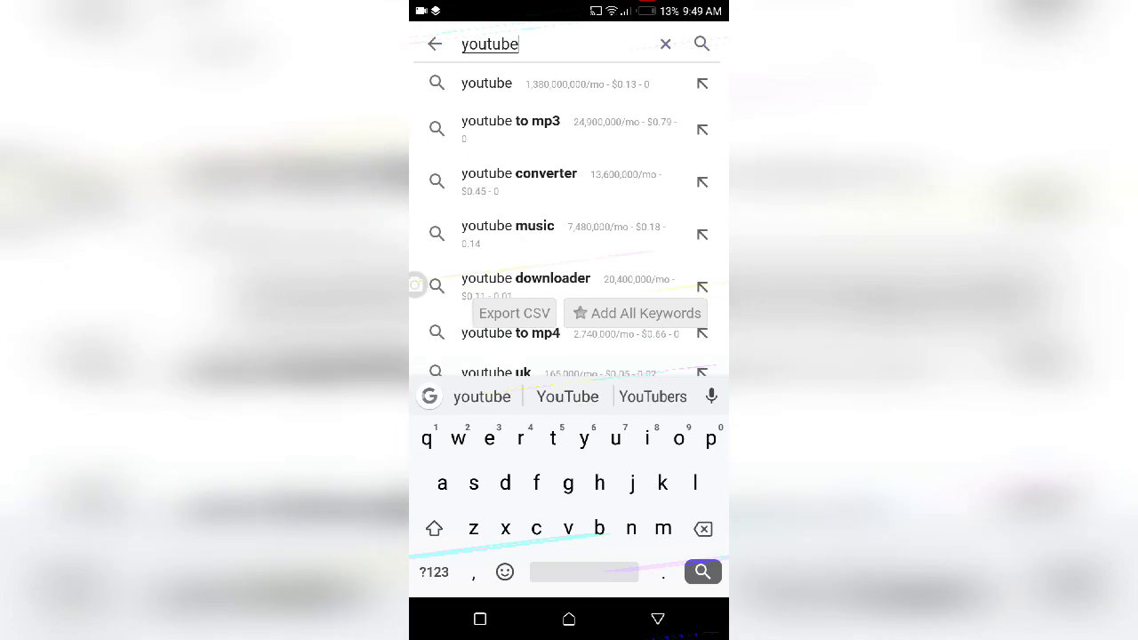
pyautogui.scroll(-2, 458, 172)
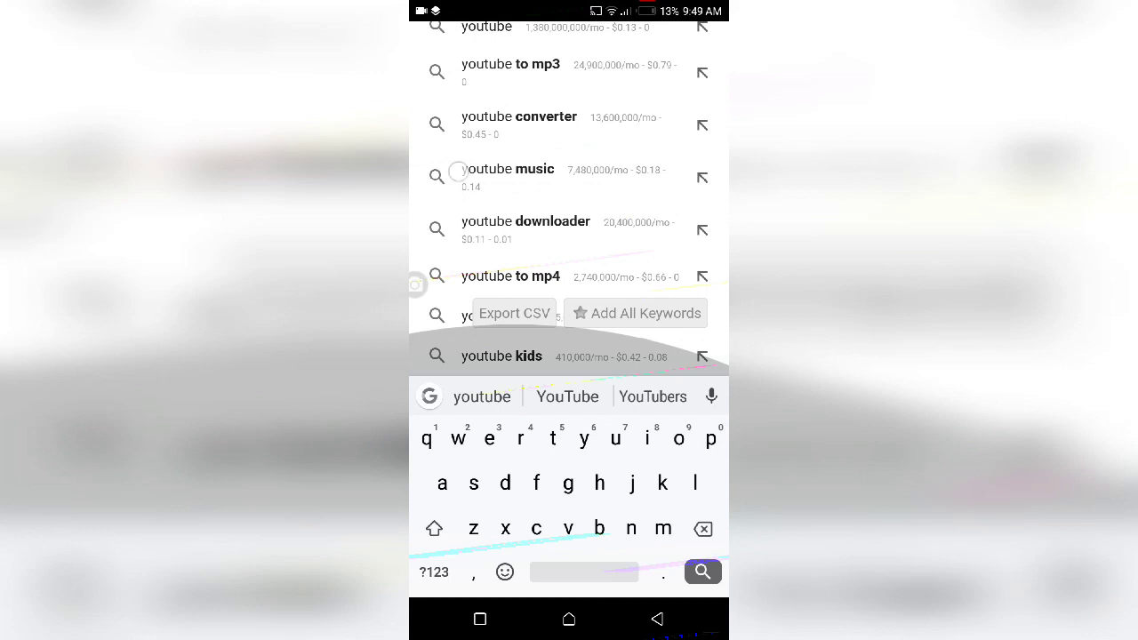
pyautogui.scroll(2, 458, 172)
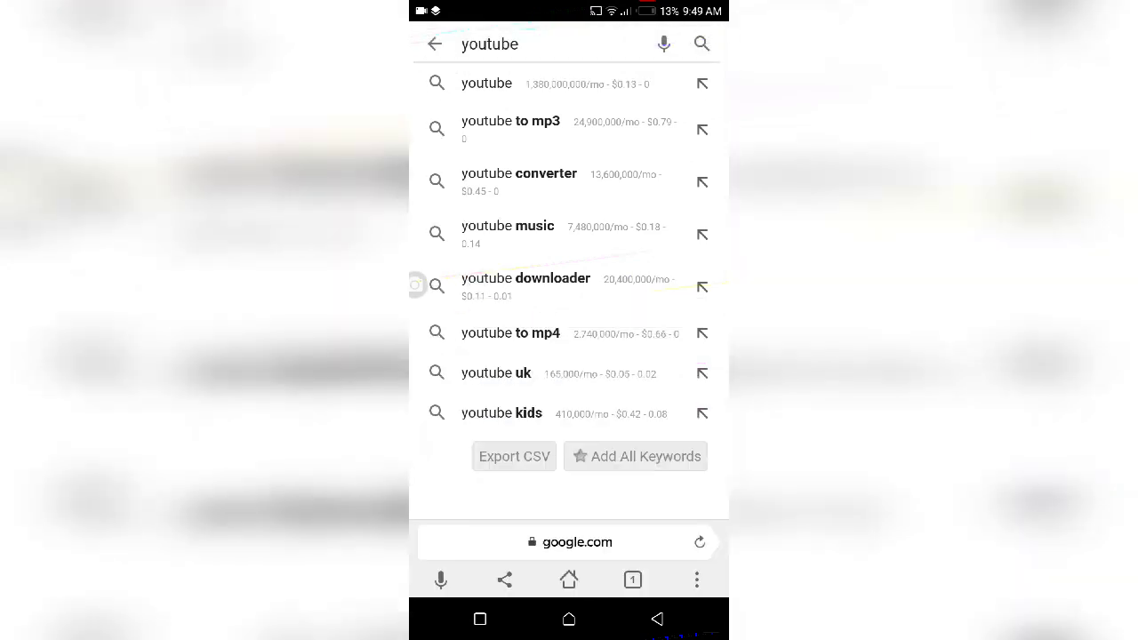
# Step: Shorten the youtube query and replace it with 'techy'
pyautogui.click(555, 41)
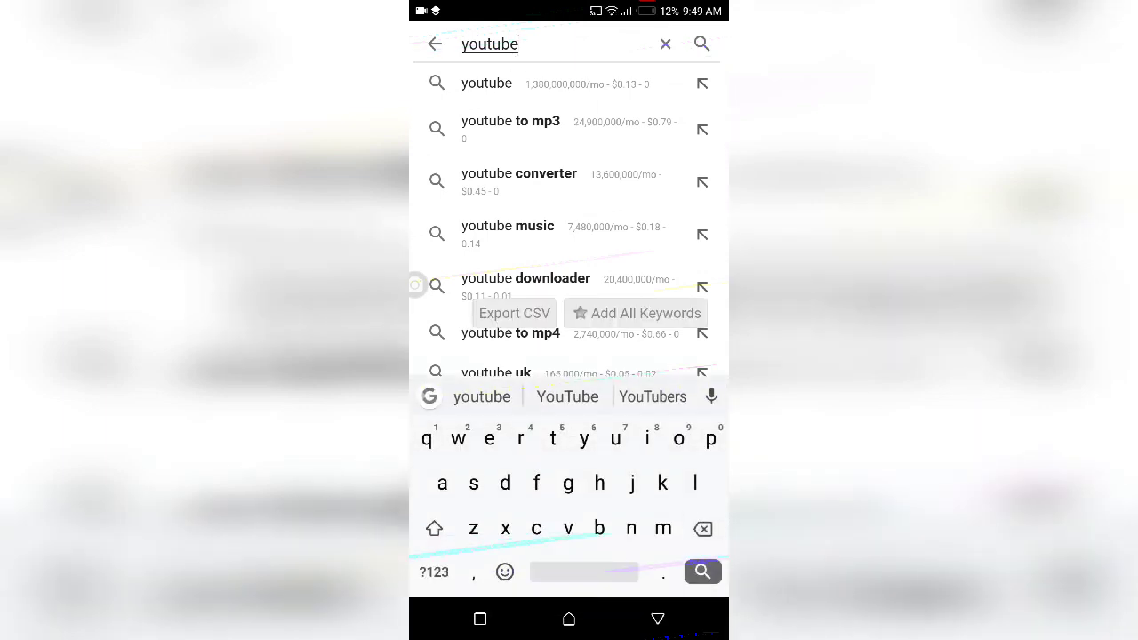
pyautogui.press('BackSpace')
pyautogui.press('BackSpace')
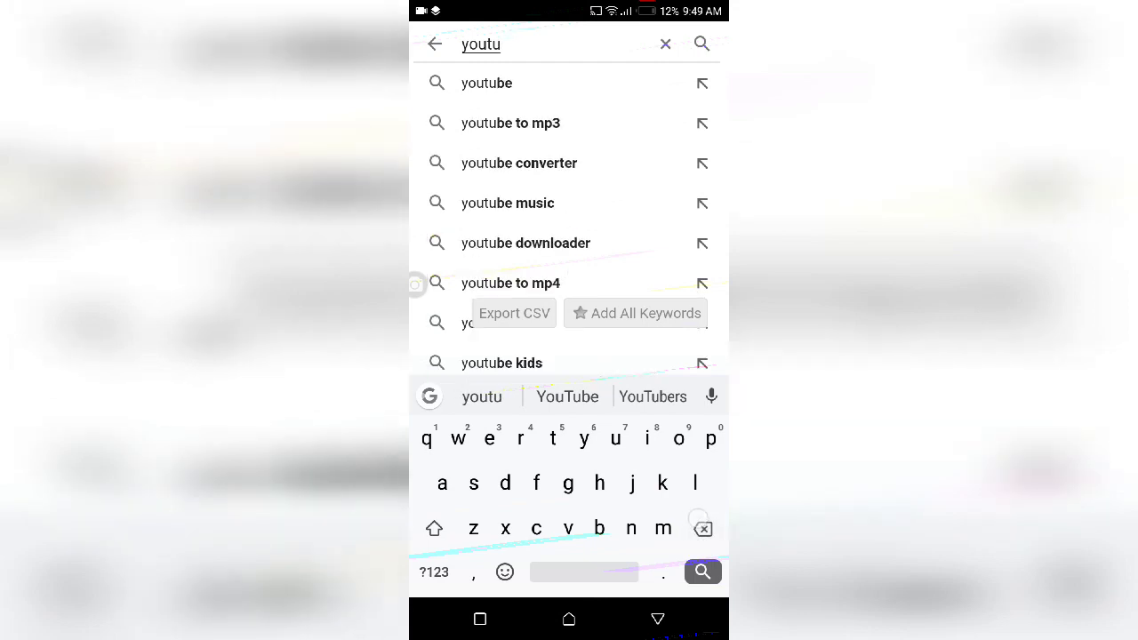
pyautogui.press('BackSpace')
pyautogui.press('BackSpace')
pyautogui.press('BackSpace')
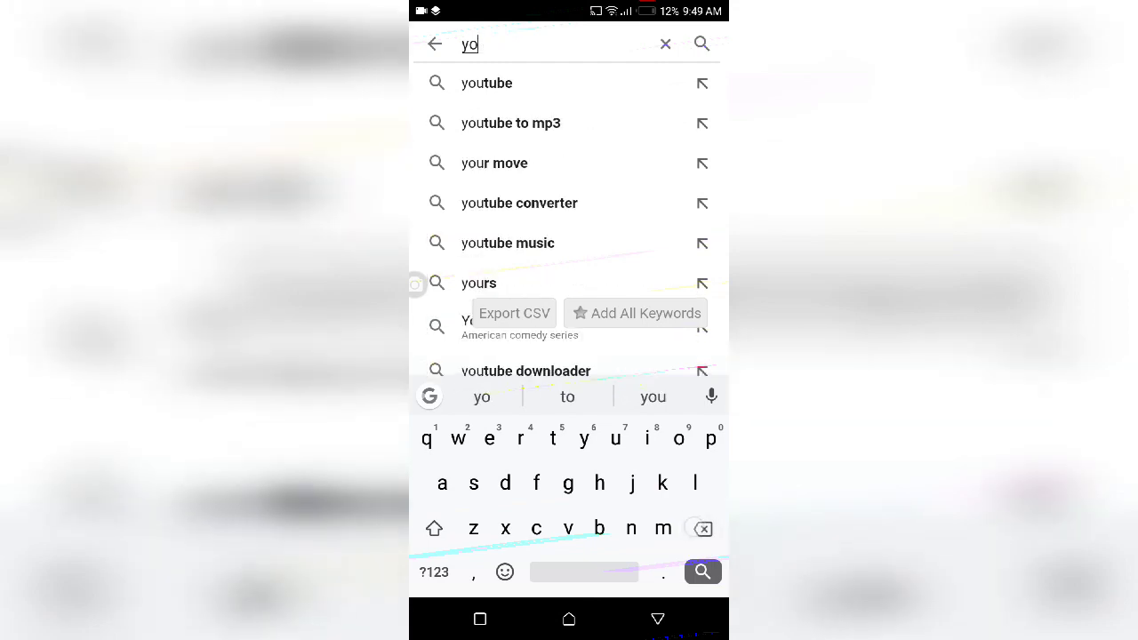
pyautogui.press('BackSpace')
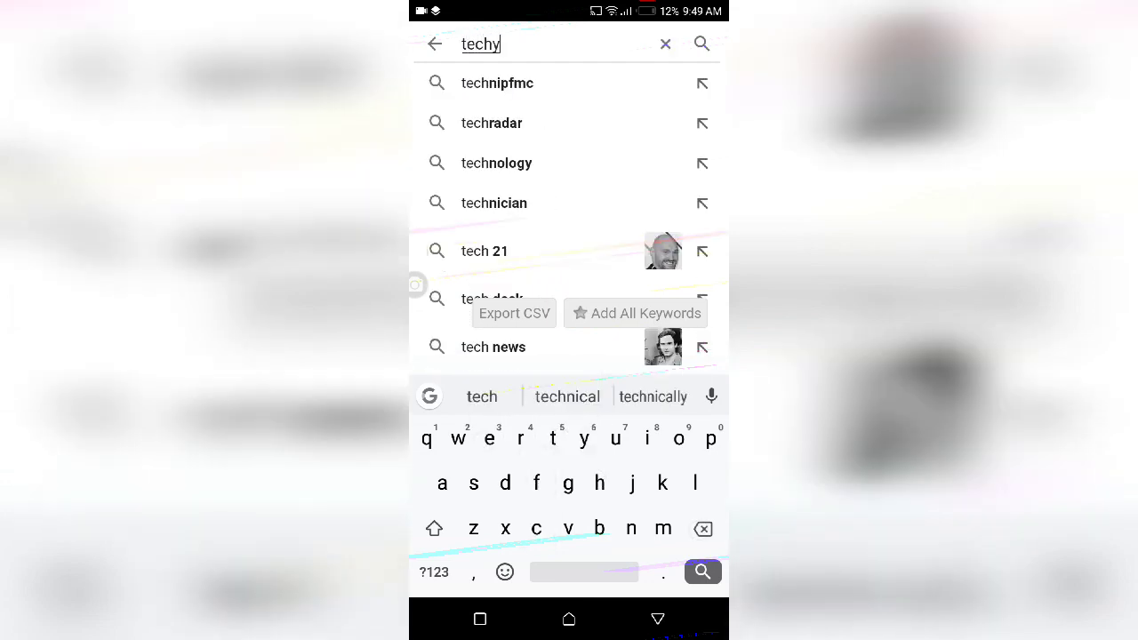
pyautogui.write('y')
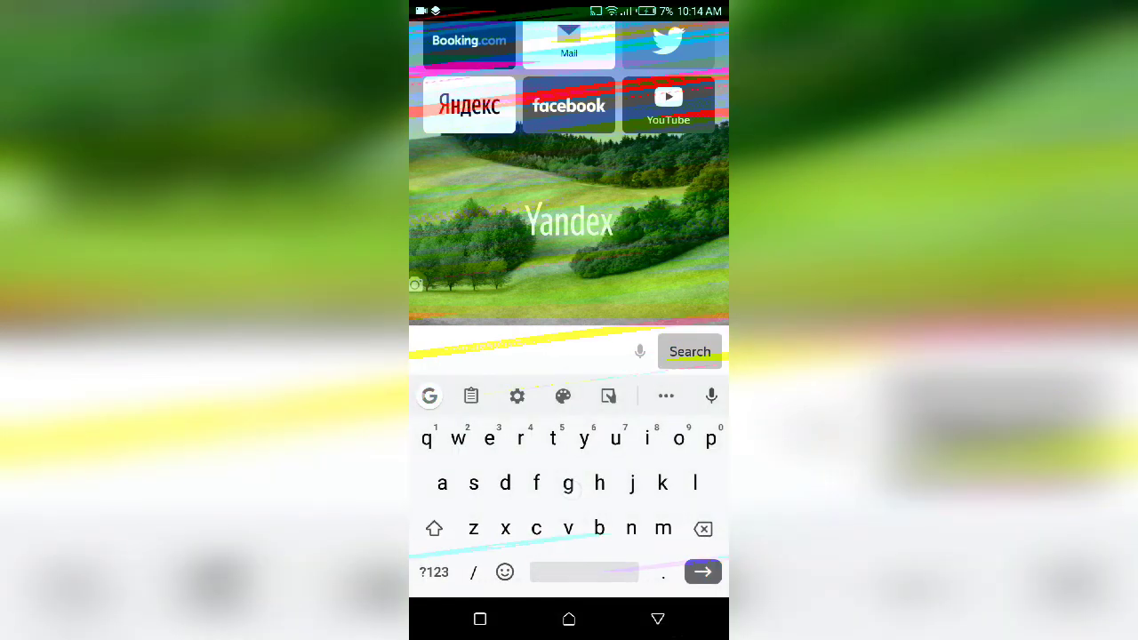
pyautogui.write('google')
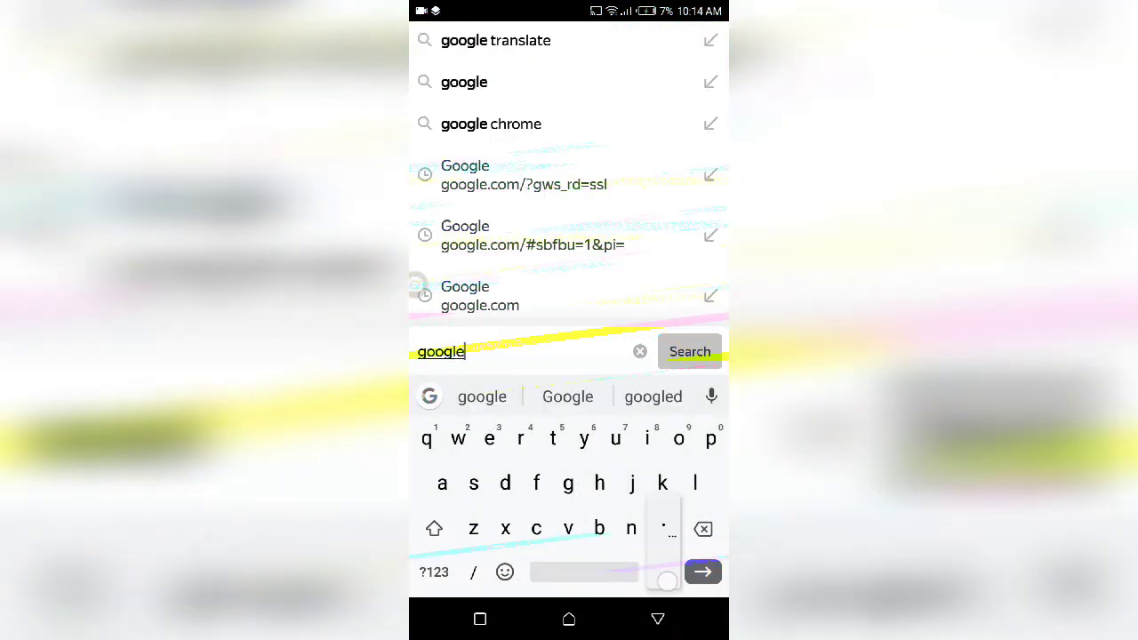
pyautogui.write('.com')
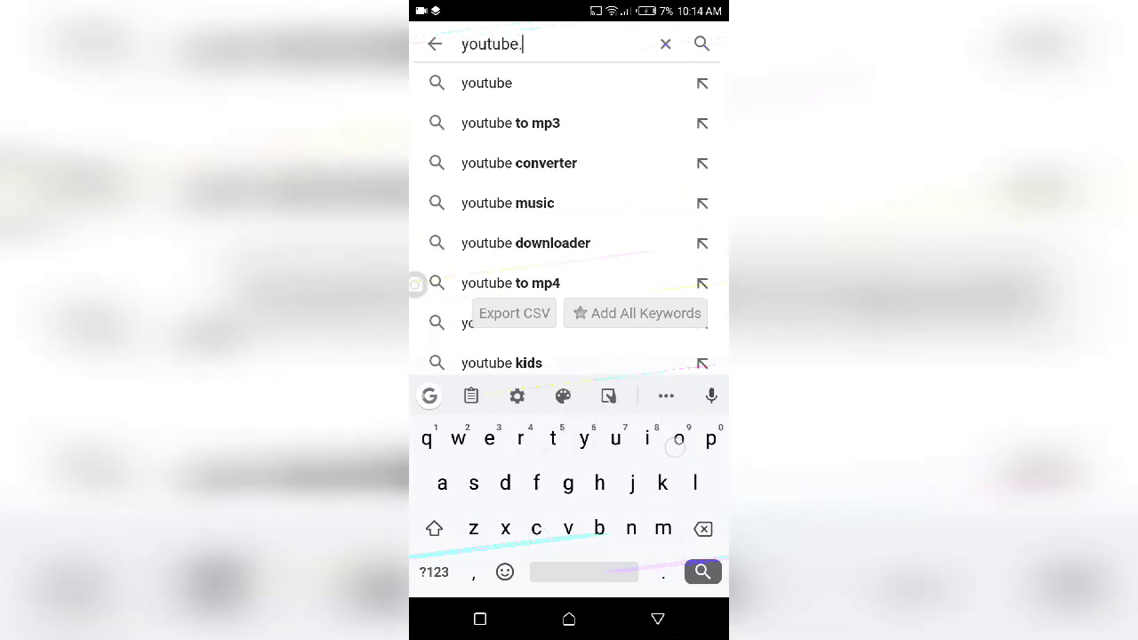
pyautogui.write('.com')
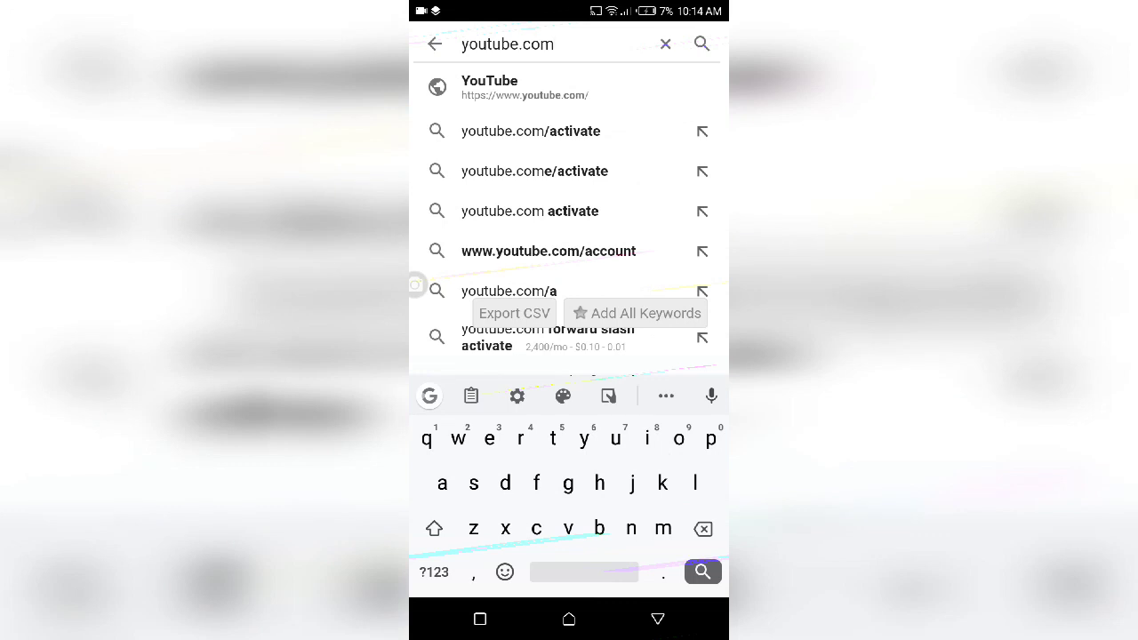
pyautogui.click(466, 45)
pyautogui.press('BackSpace')
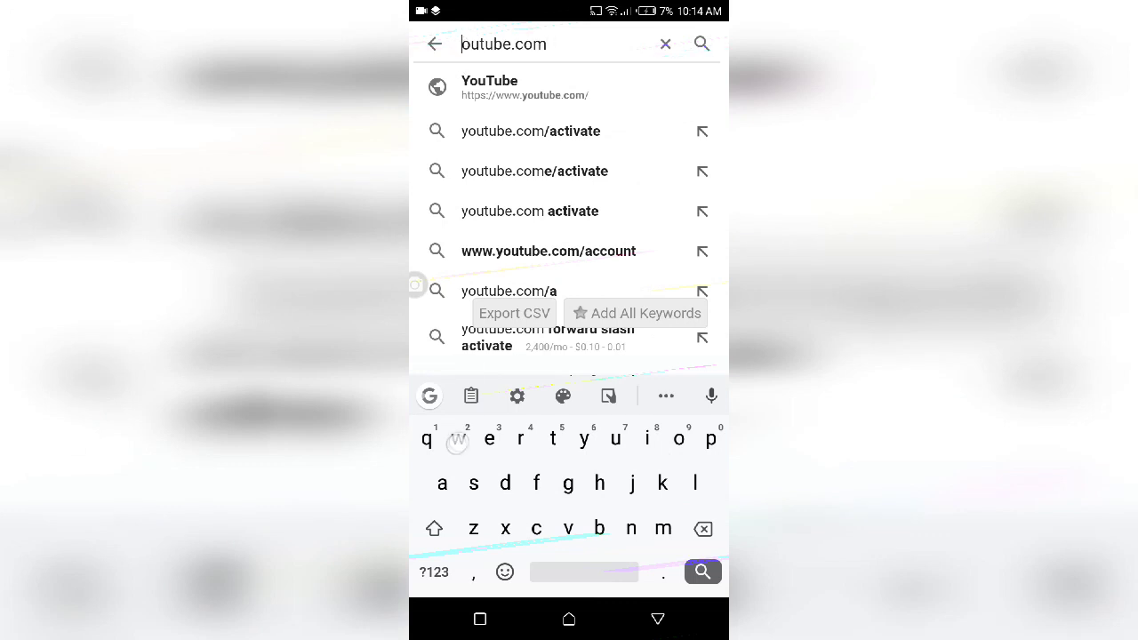
pyautogui.write('wwwy.')
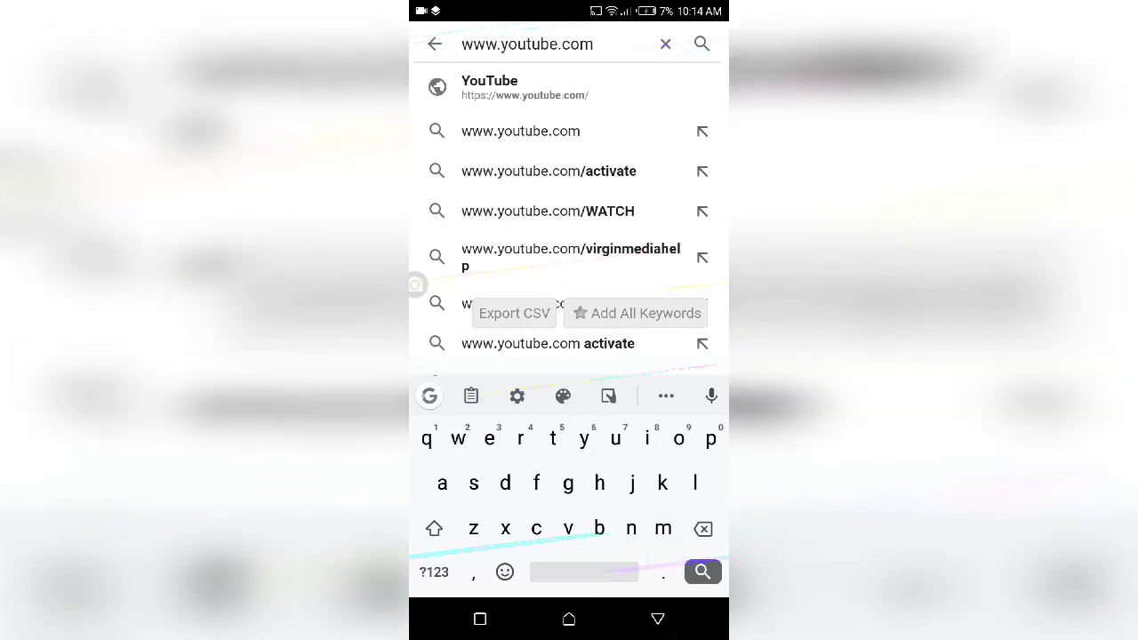
pyautogui.click(703, 572)
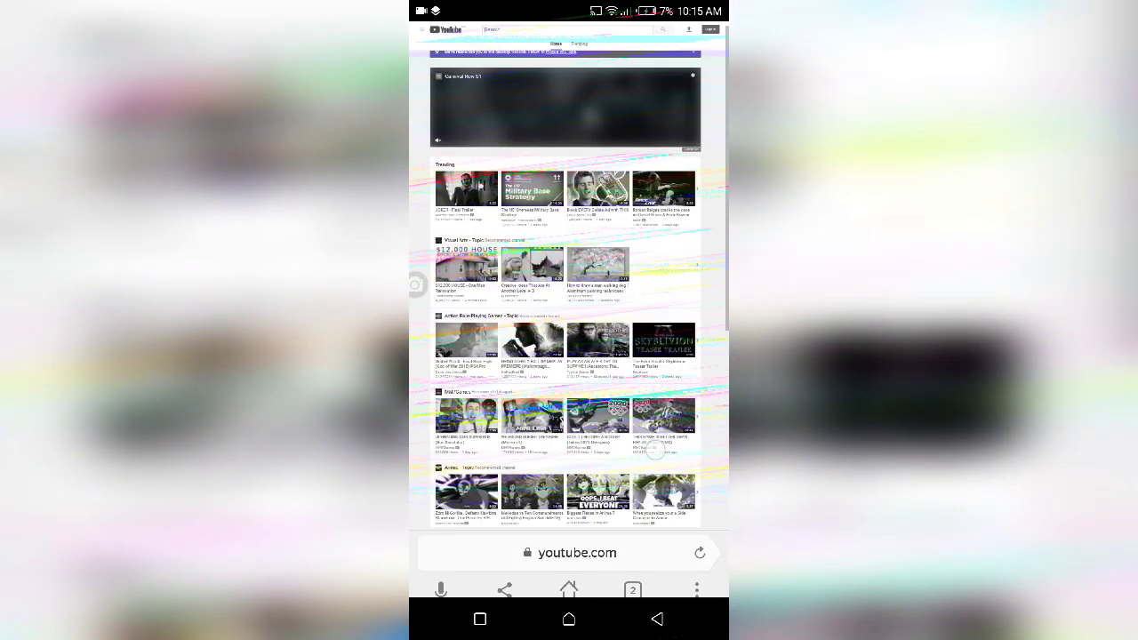
# Step: Zoom in on the YouTube home page and back out
pyautogui.scroll(-2, 679, 412)
pyautogui.scroll(2, 680, 412)
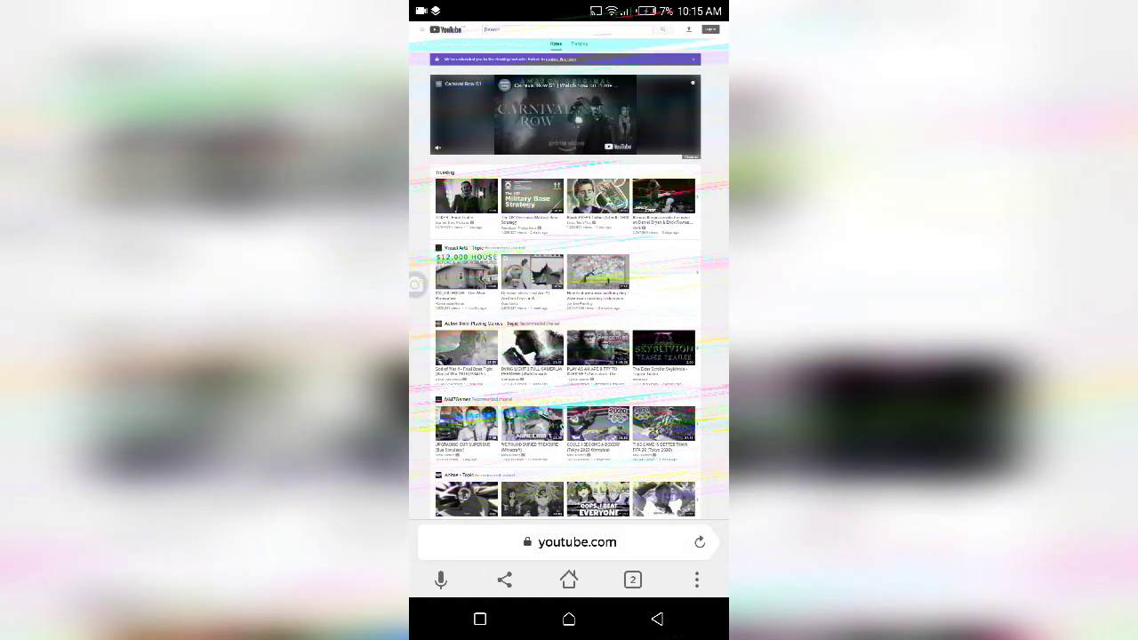
pyautogui.doubleClick(586, 392)
pyautogui.doubleClick(673, 483)
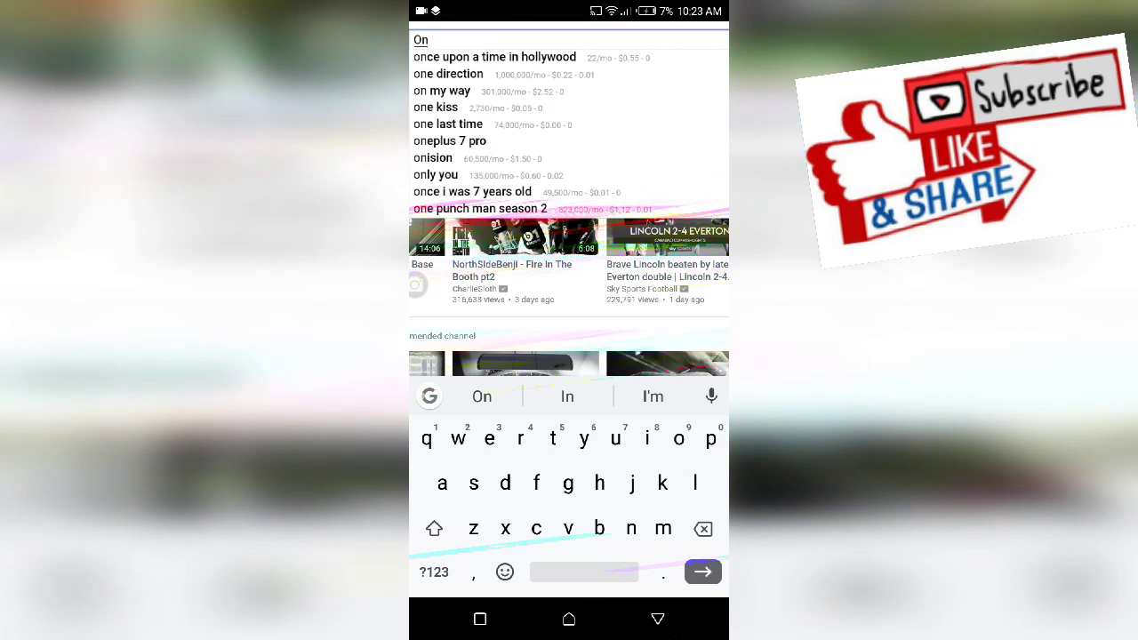
# Step: Try YouTube queries One, Tech, then Amazon, hide the keyboard, and pull down notifications
pyautogui.write('e')
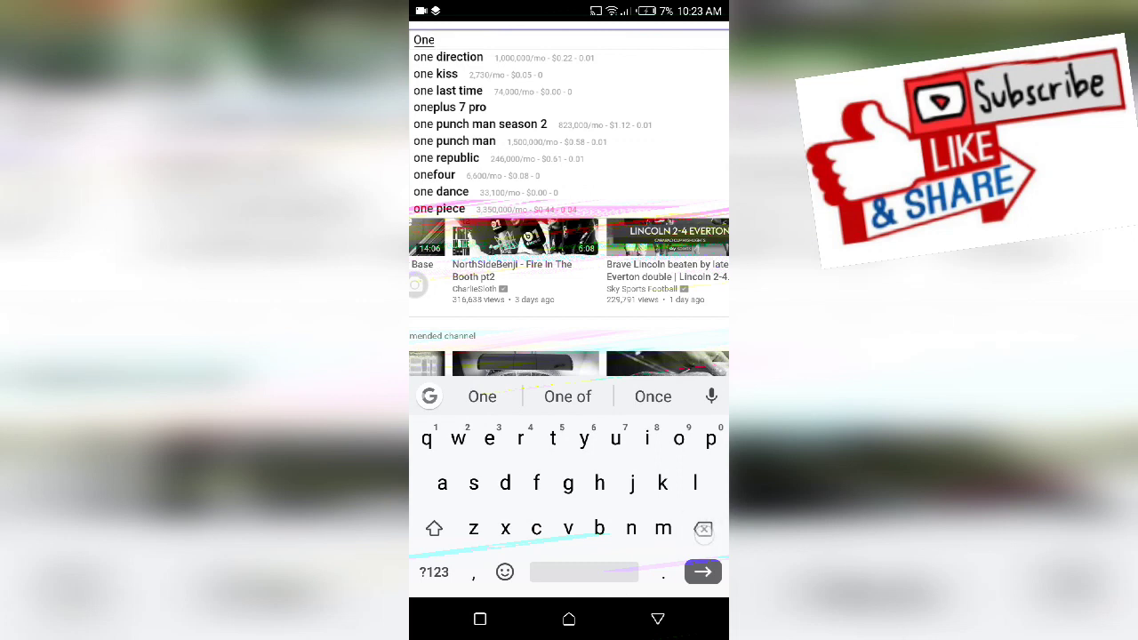
pyautogui.press('BackSpace')
pyautogui.press('BackSpace')
pyautogui.press('BackSpace')
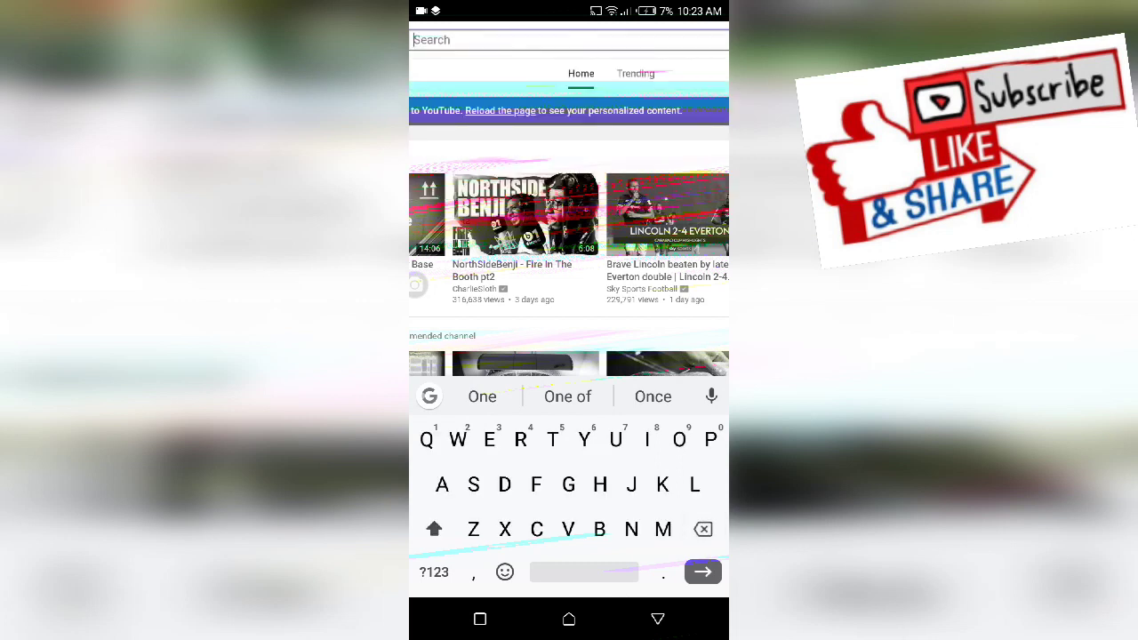
pyautogui.write('T')
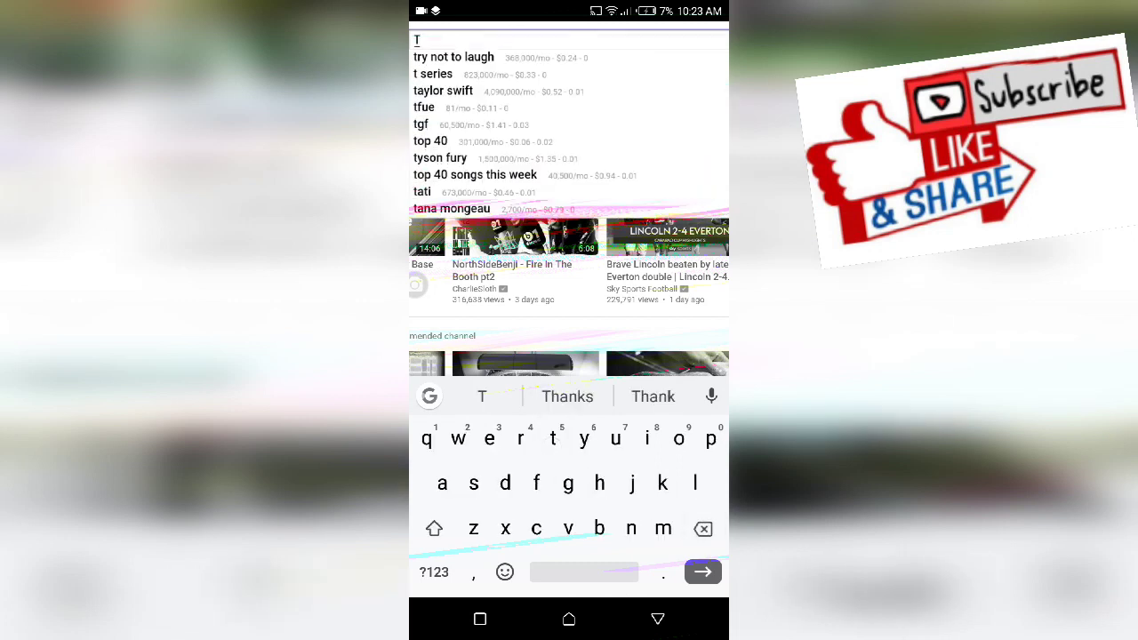
pyautogui.write('ech')
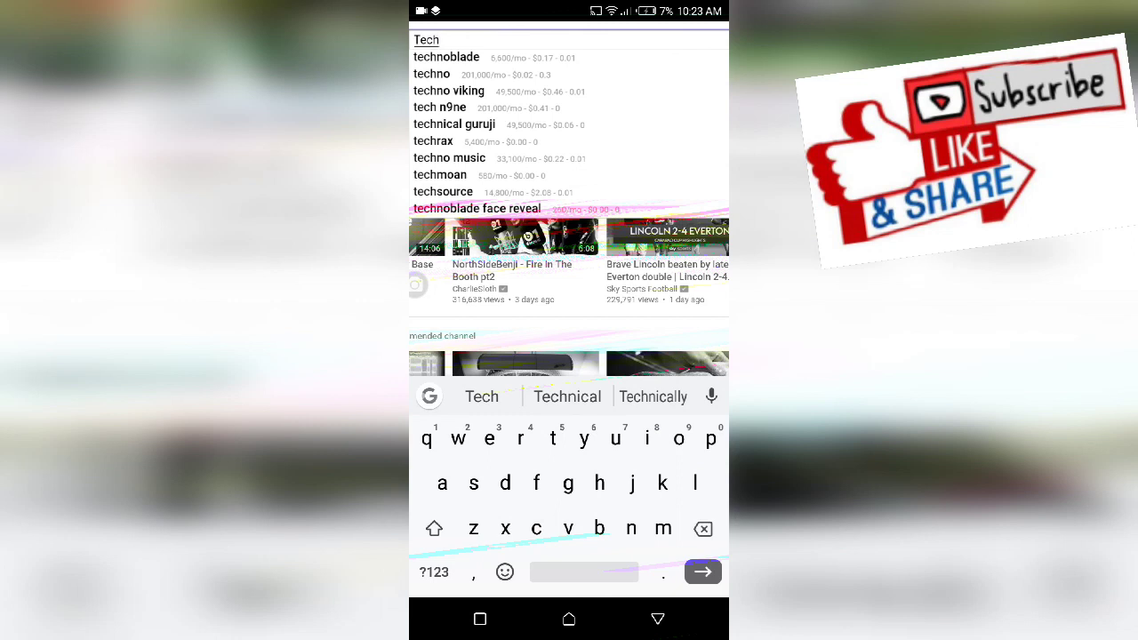
pyautogui.press('BackSpace')
pyautogui.press('BackSpace')
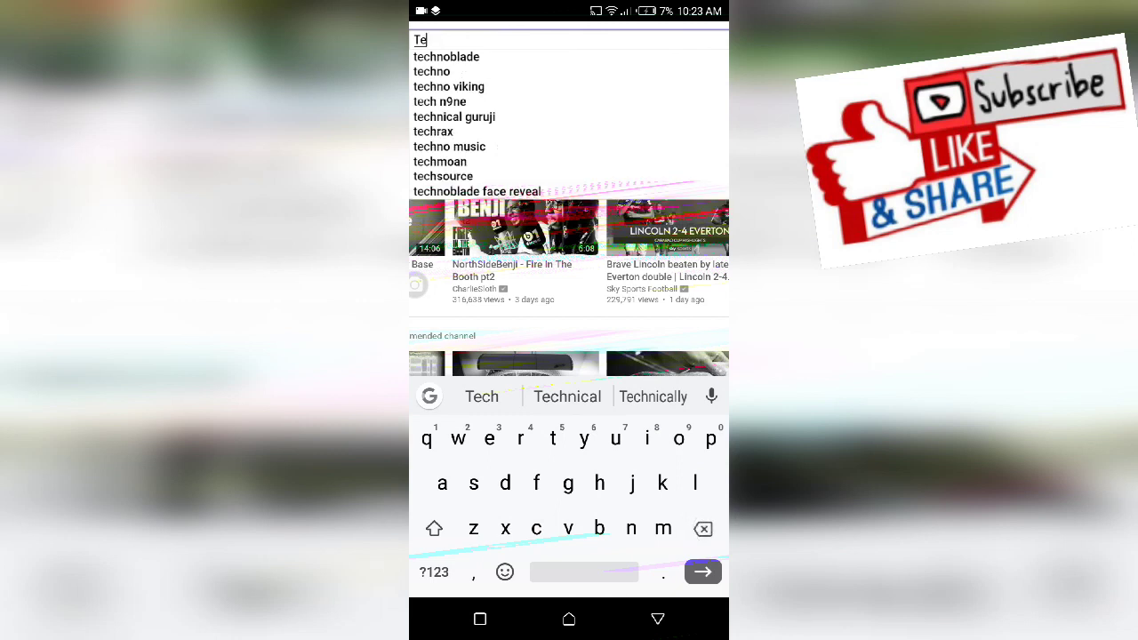
pyautogui.press('BackSpace')
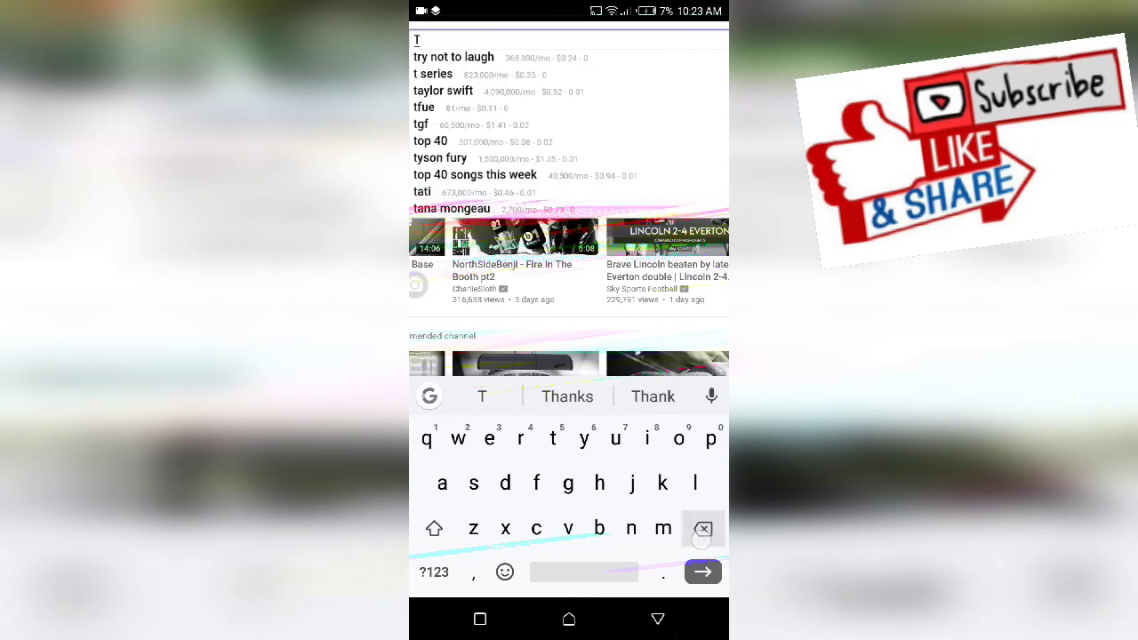
pyautogui.press('BackSpace')
pyautogui.write('Amazon')
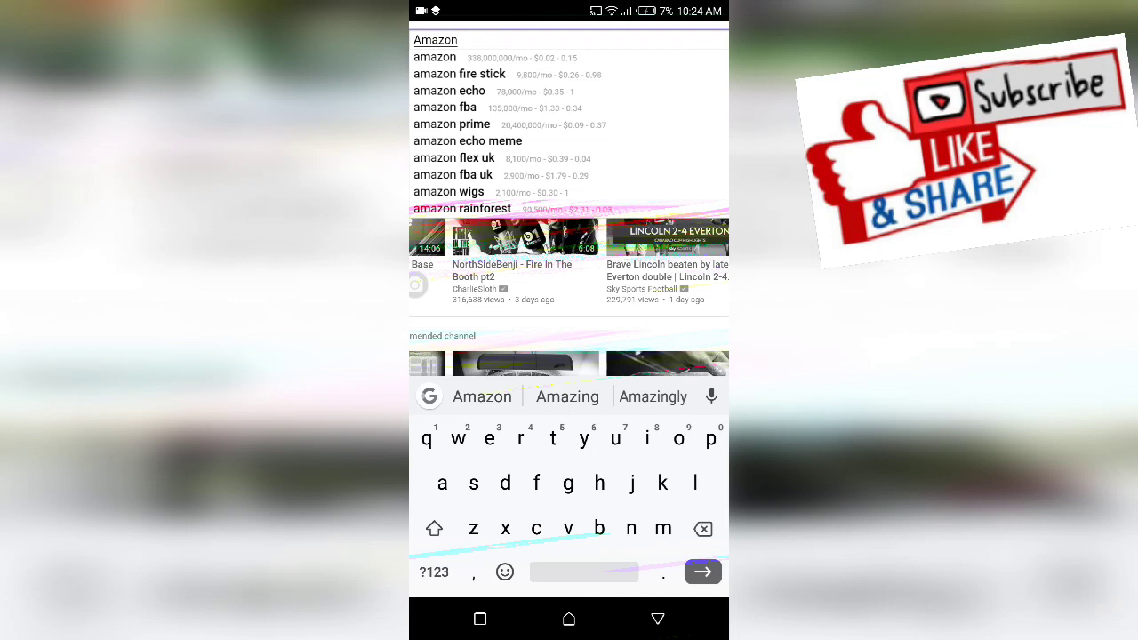
pyautogui.click(658, 619)
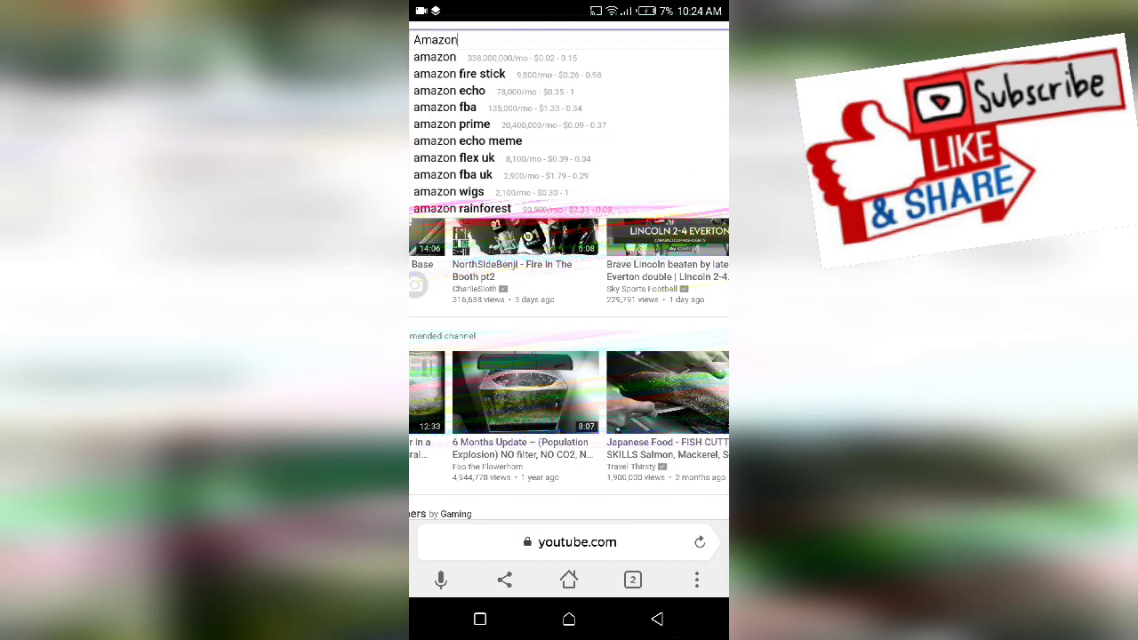
pyautogui.moveTo(570, 4); pyautogui.dragTo(569, 151)
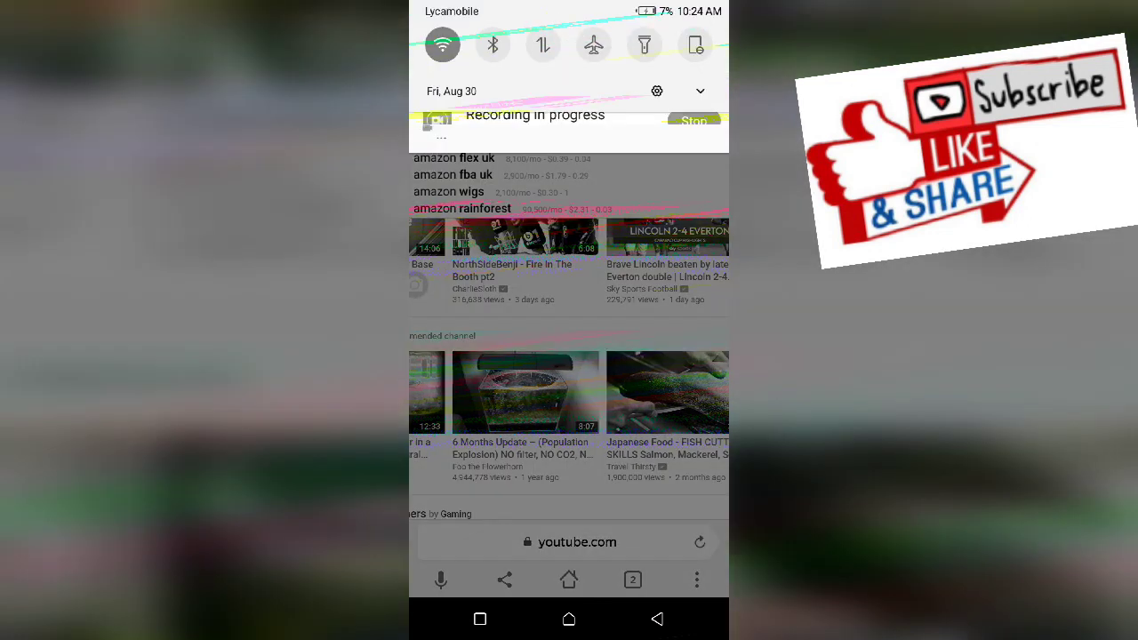